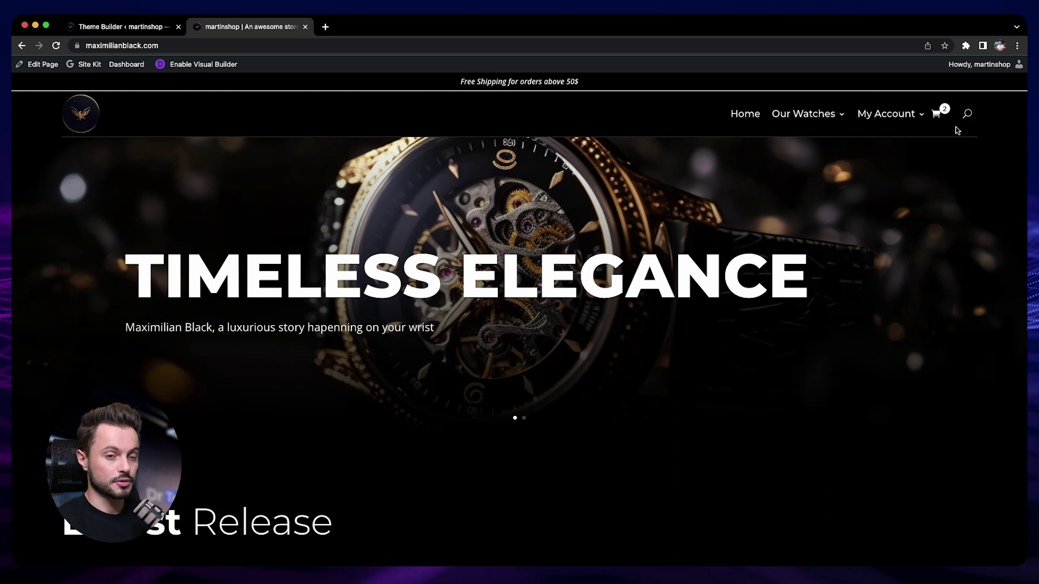
# - Search the shop site for "watch" using the header search
pyautogui.click(968, 115)
pyautogui.write('watc')
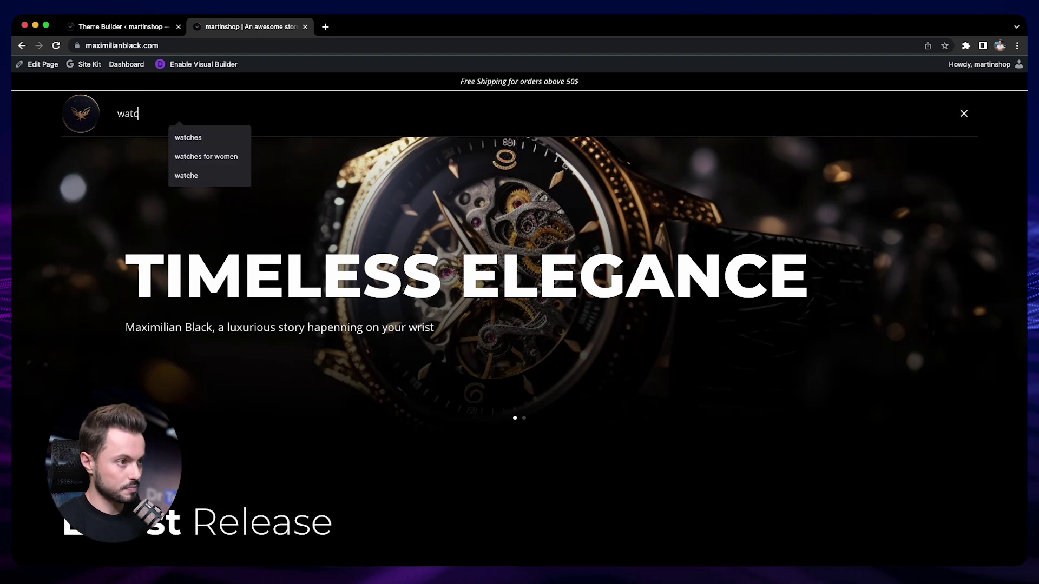
pyautogui.write('h')
pyautogui.press('Return')
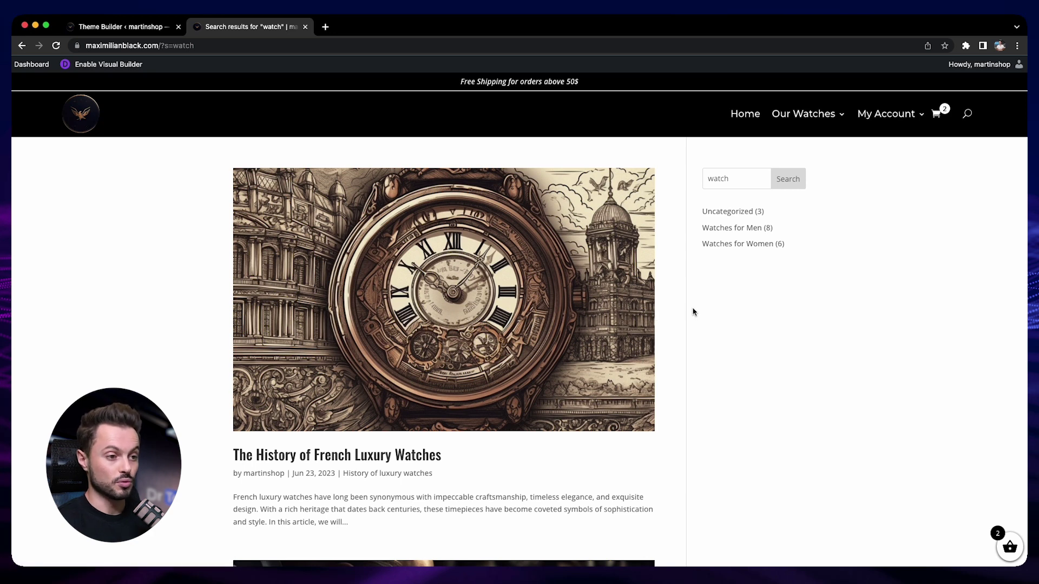
# - Look through the full list of search results, checking which posts and products it contains and how they are laid out
pyautogui.scroll(-4, 469, 271)
pyautogui.scroll(-3, 469, 271)
pyautogui.scroll(-2, 357, 274)
pyautogui.scroll(-5, 357, 274)
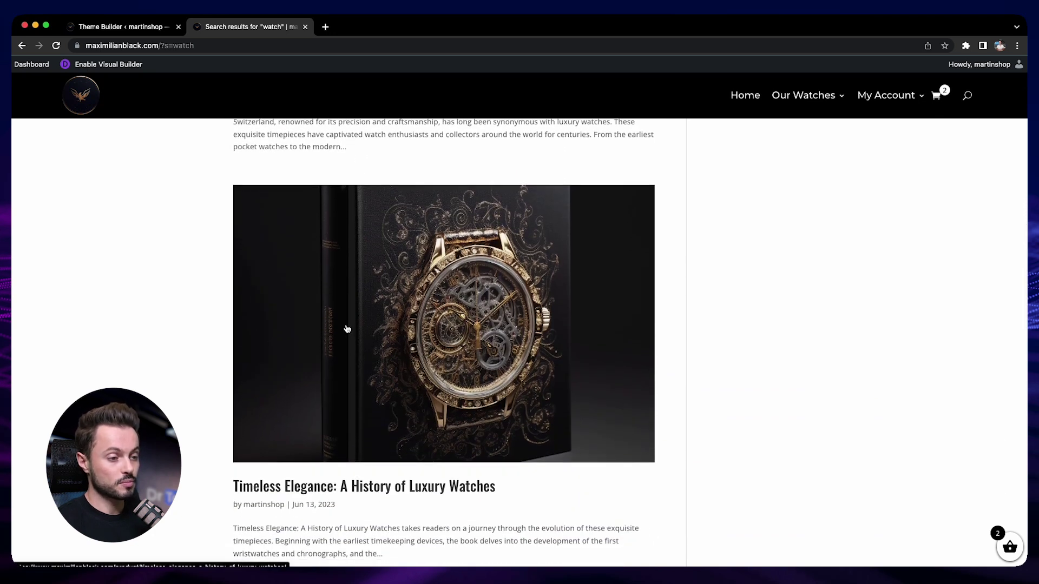
pyautogui.scroll(-7, 350, 329)
pyautogui.scroll(-11, 353, 330)
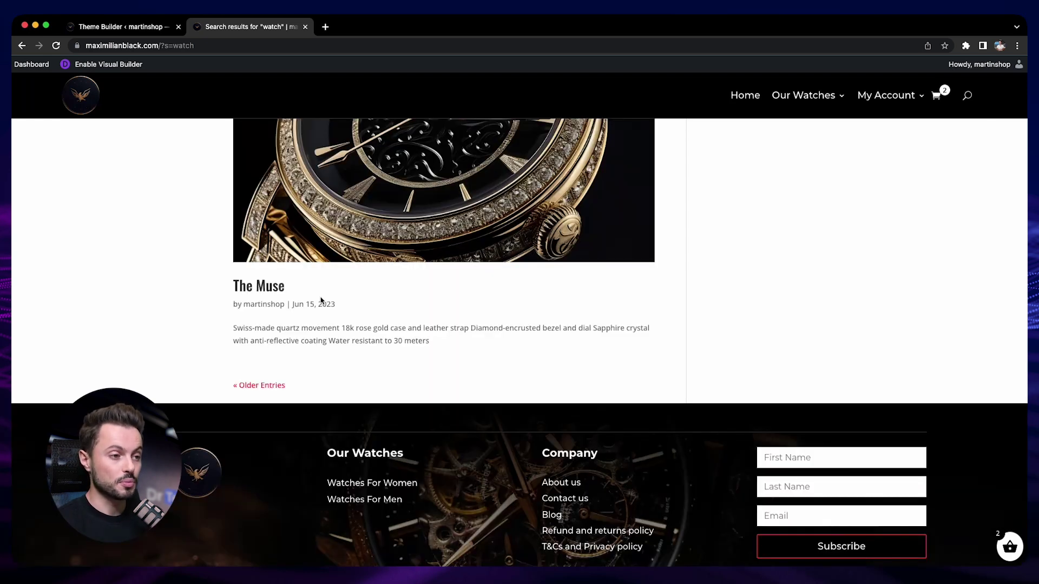
pyautogui.scroll(1, 324, 301)
pyautogui.scroll(12, 327, 300)
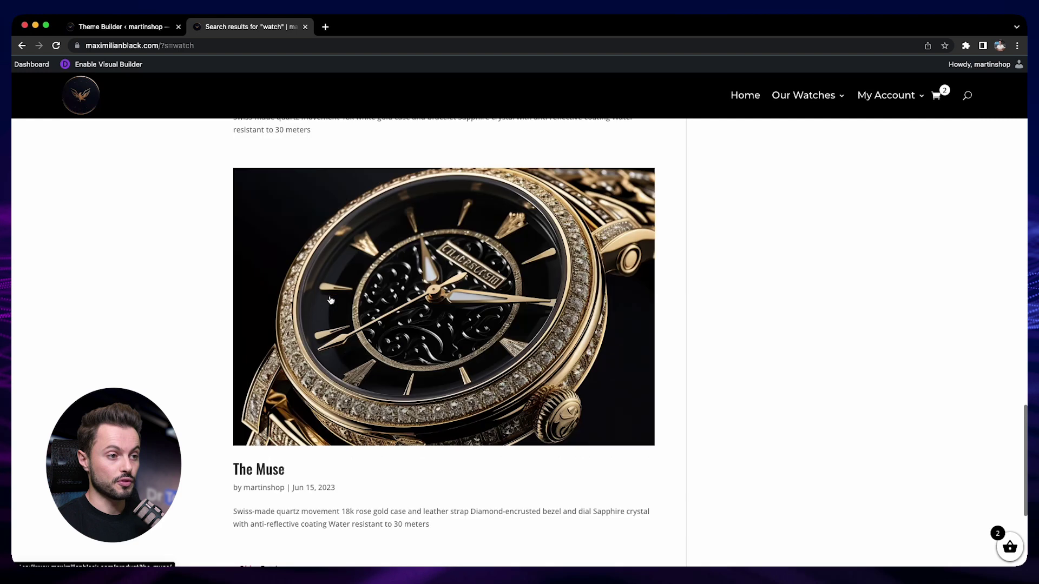
pyautogui.scroll(11, 508, 274)
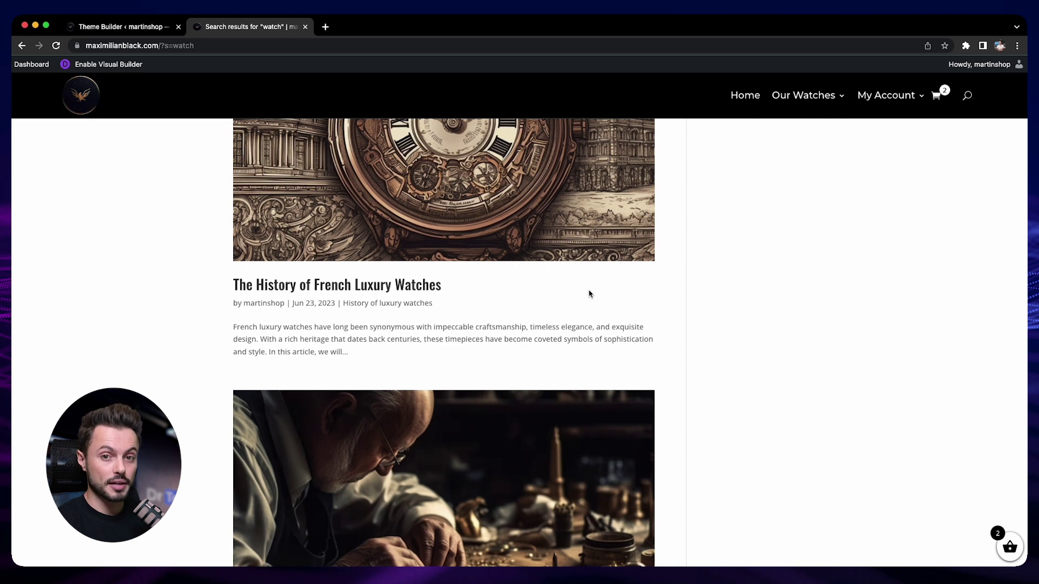
pyautogui.scroll(3, 673, 287)
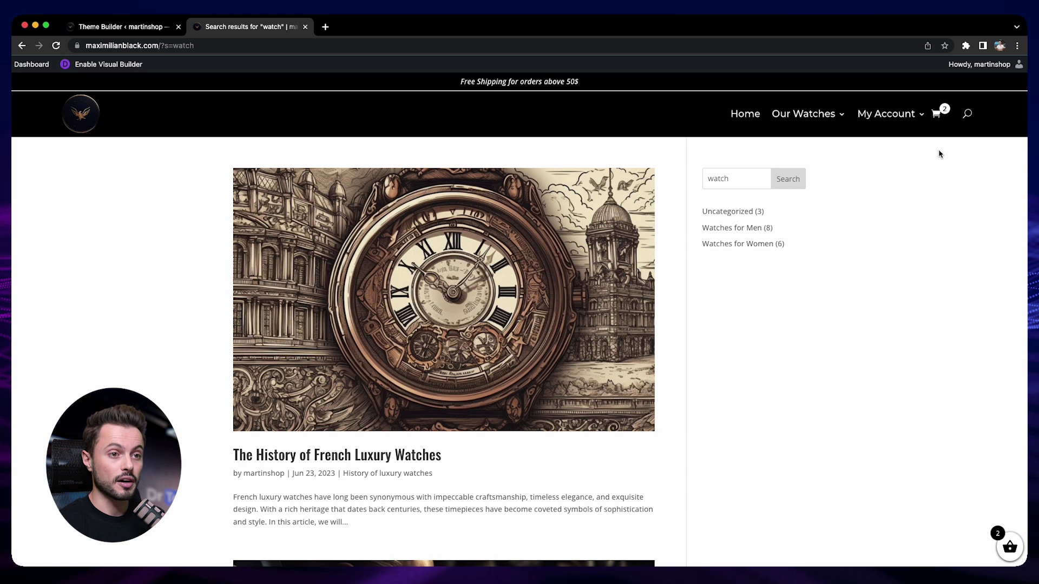
# - View the For Women watches category page and compare it with the template overview in the Divi Theme Builder
pyautogui.moveTo(833, 128)
pyautogui.click(811, 158)
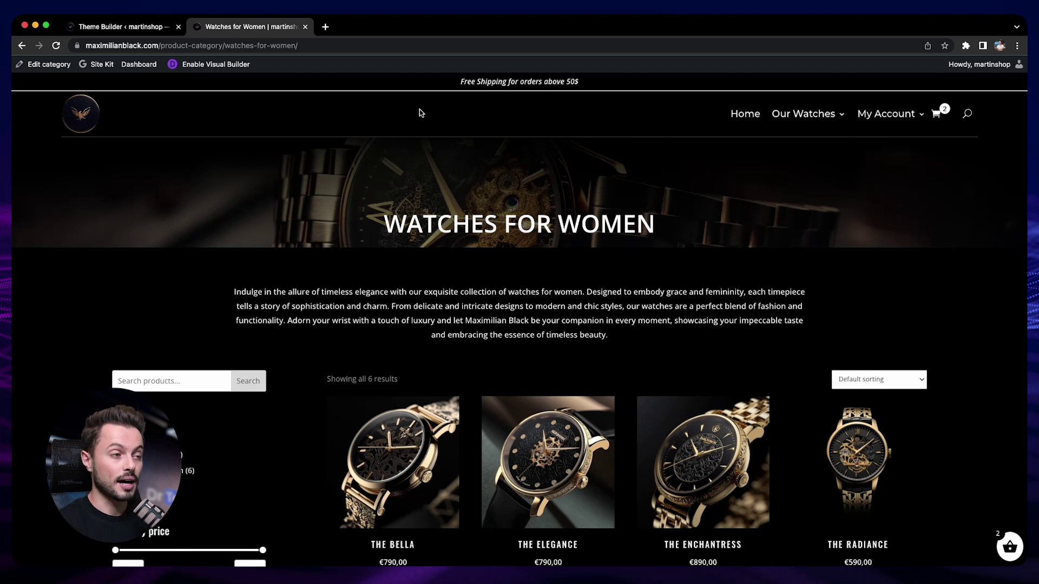
pyautogui.click(125, 27)
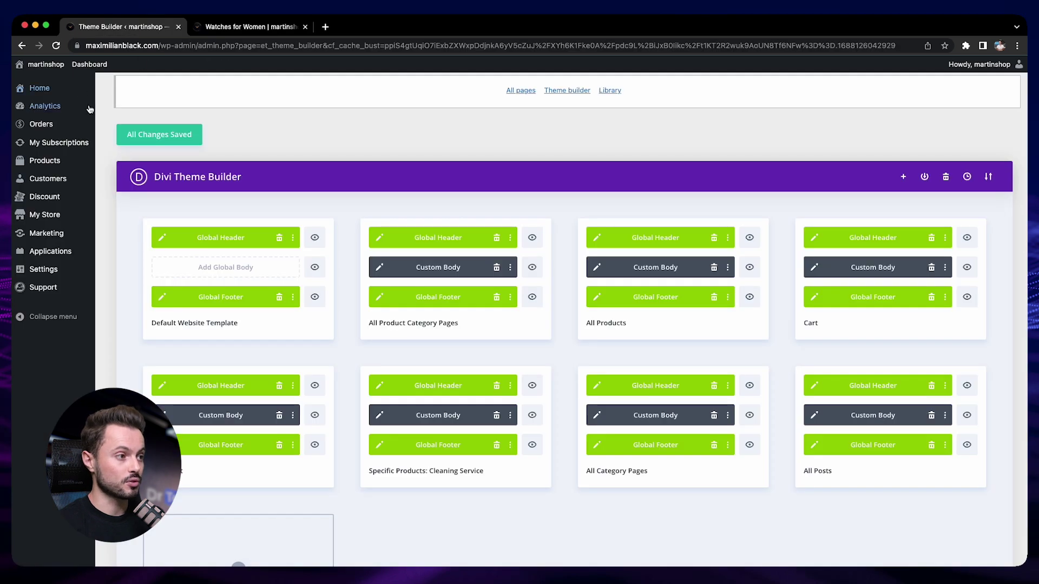
pyautogui.moveTo(79, 223)
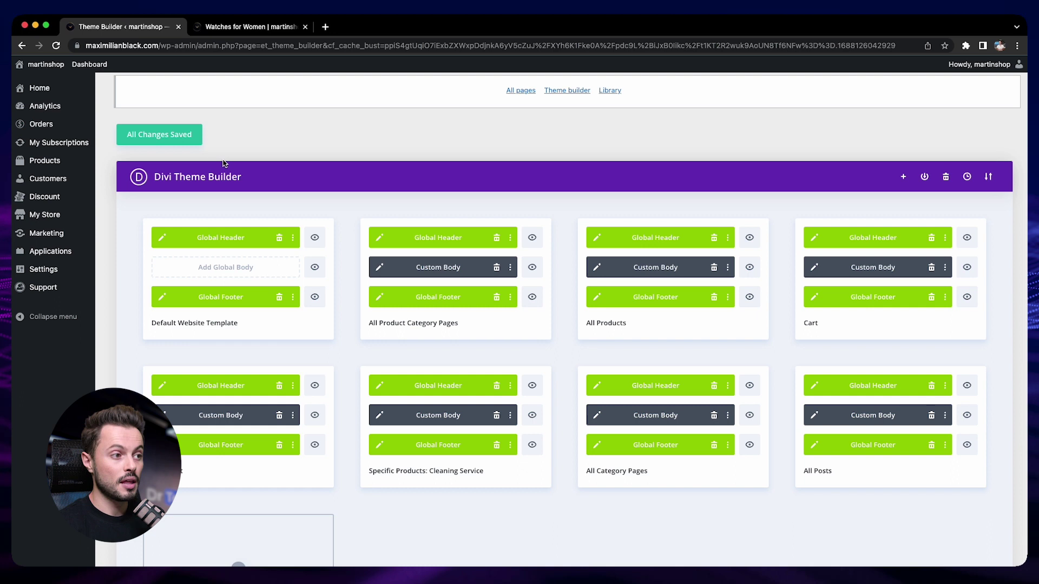
pyautogui.moveTo(176, 222)
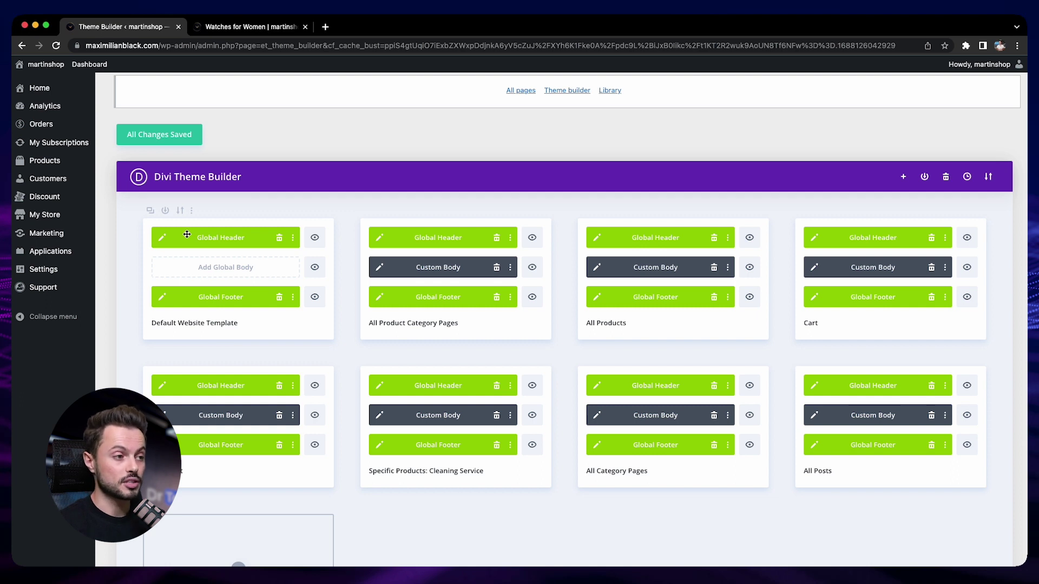
pyautogui.click(249, 27)
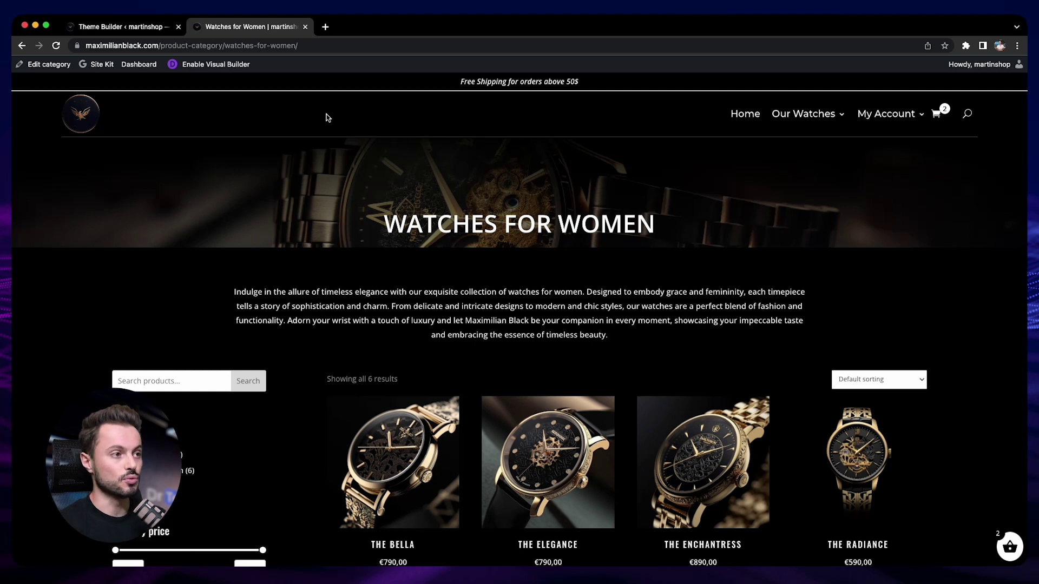
pyautogui.click(100, 29)
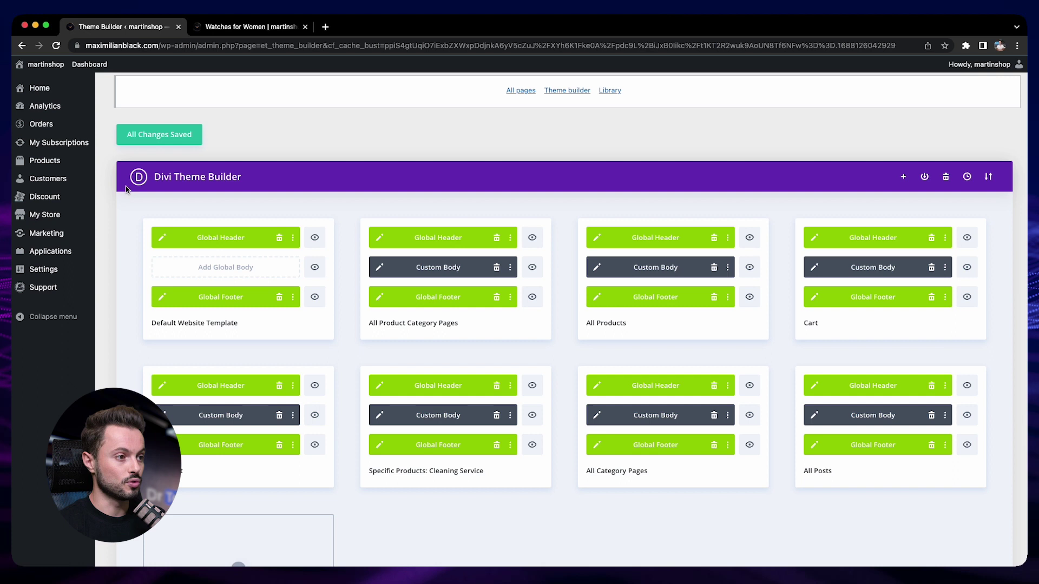
# - Open the Global Header of the Default Website Template and review the Menu module's Elements settings for the search icon
pyautogui.click(156, 238)
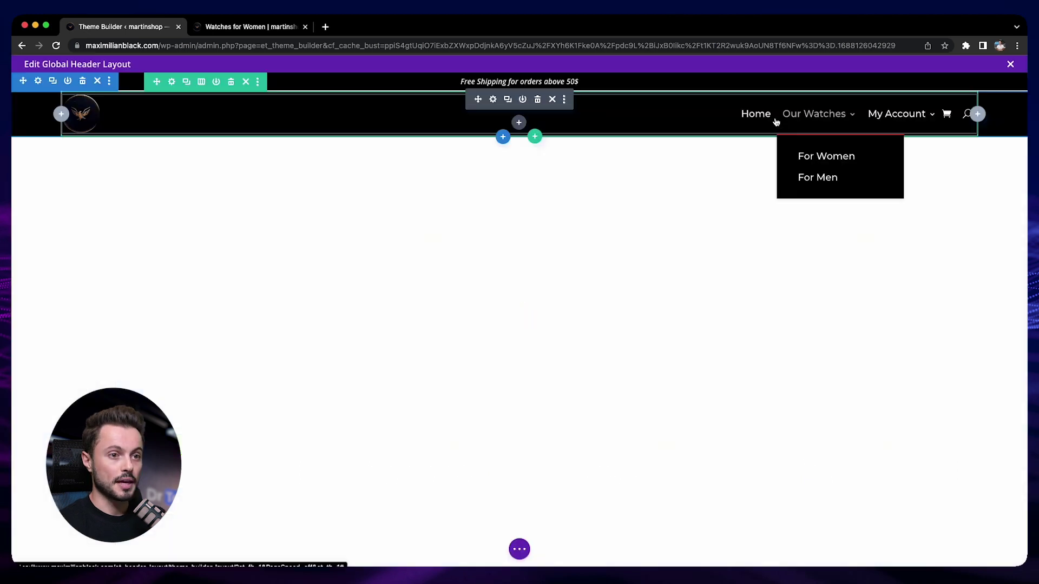
pyautogui.click(492, 99)
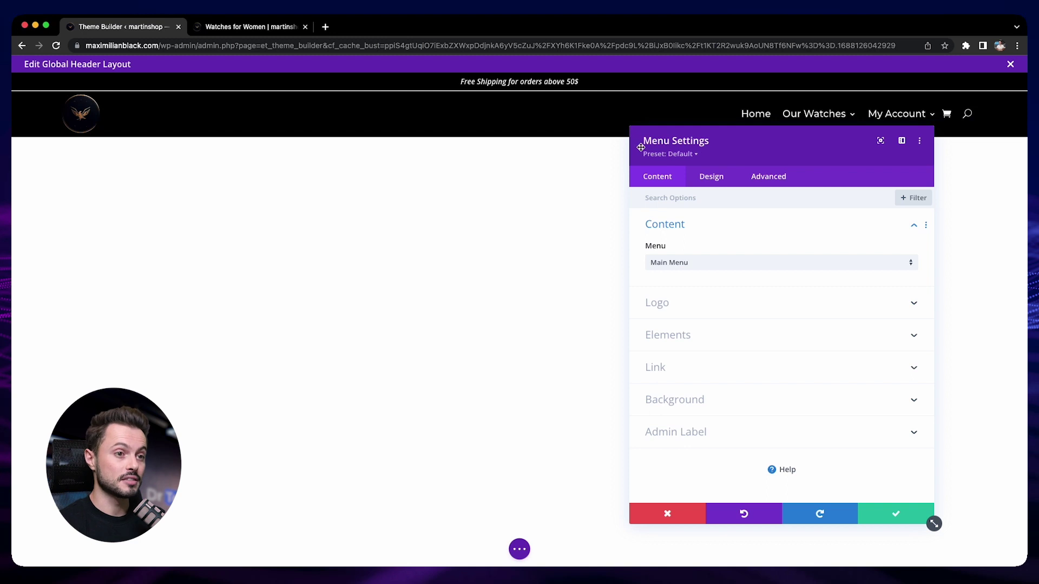
pyautogui.click(698, 334)
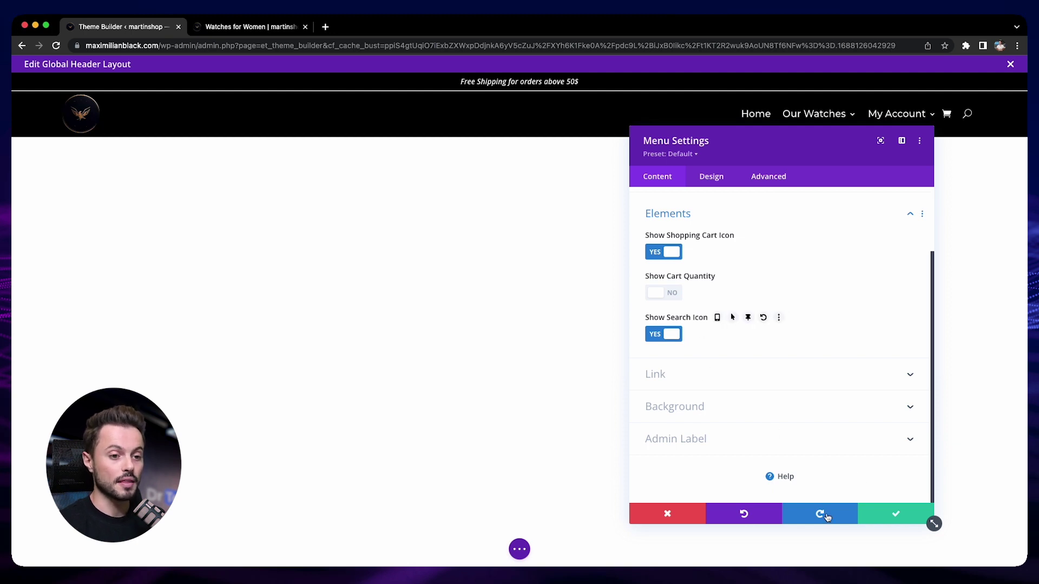
pyautogui.click(882, 514)
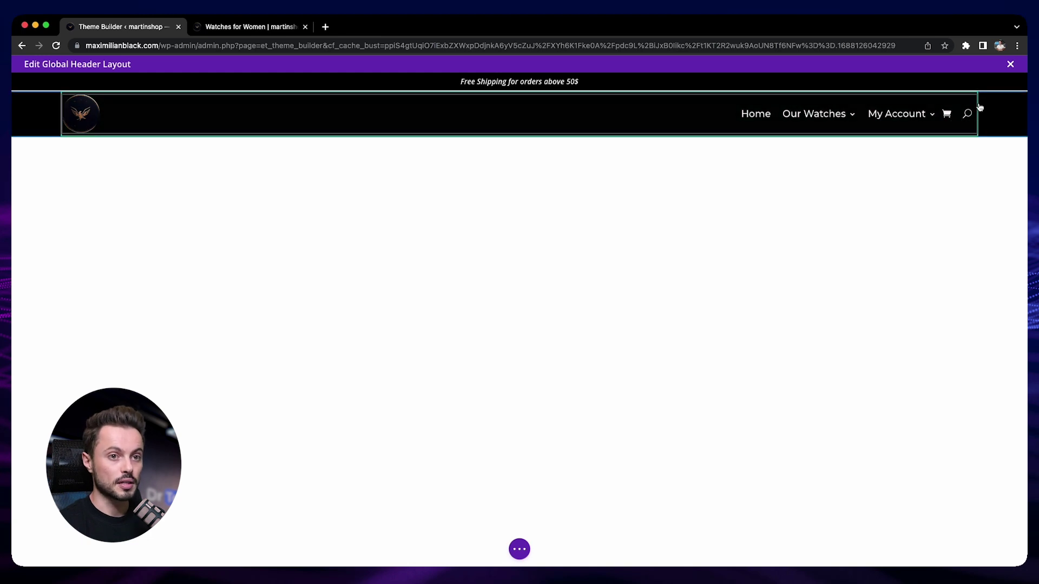
# - Check the product search on the Watches for Women page and close the global header layout editor
pyautogui.hotkey('ctrl', 'Tab')
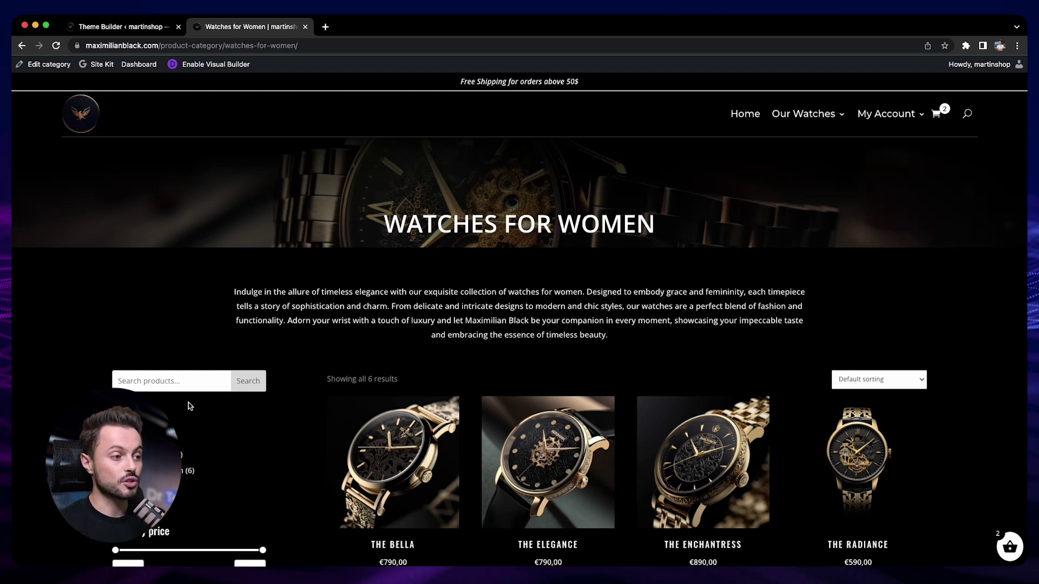
pyautogui.click(142, 27)
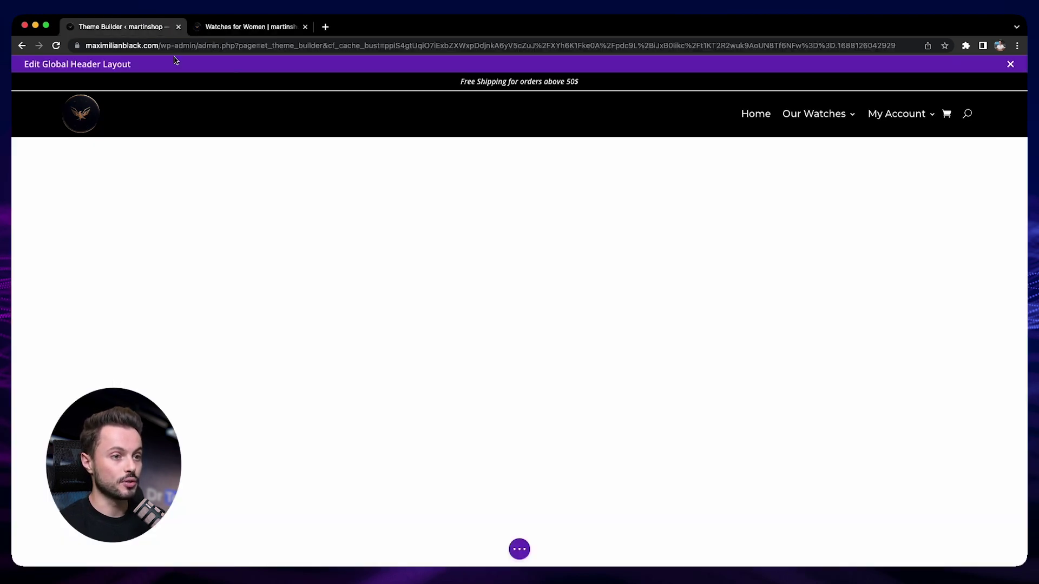
pyautogui.click(1010, 66)
pyautogui.click(471, 366)
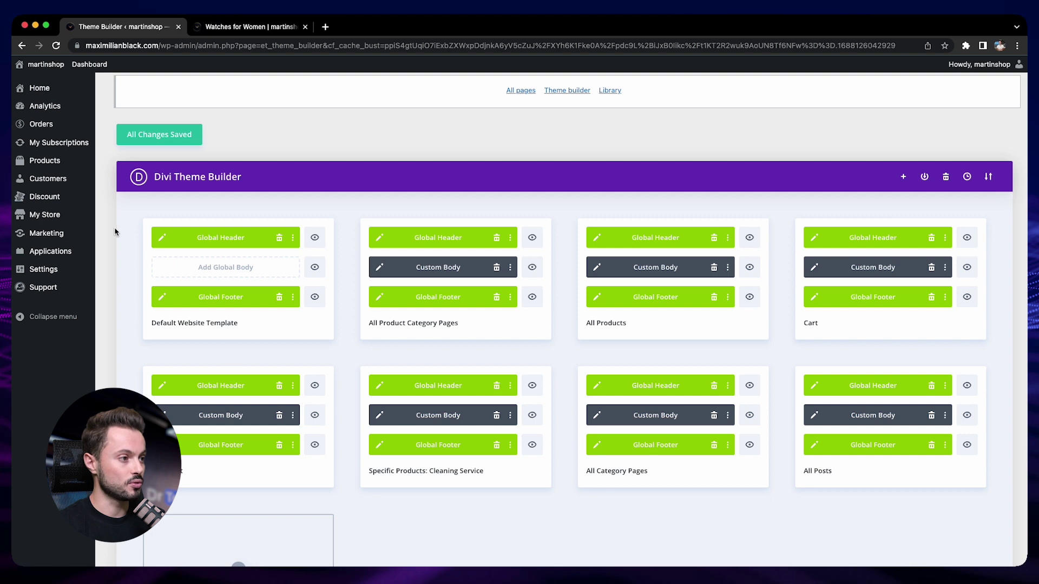
# - Open the store's Widgets page and add a Product Search block at the top of the Sidebar area
pyautogui.click(125, 264)
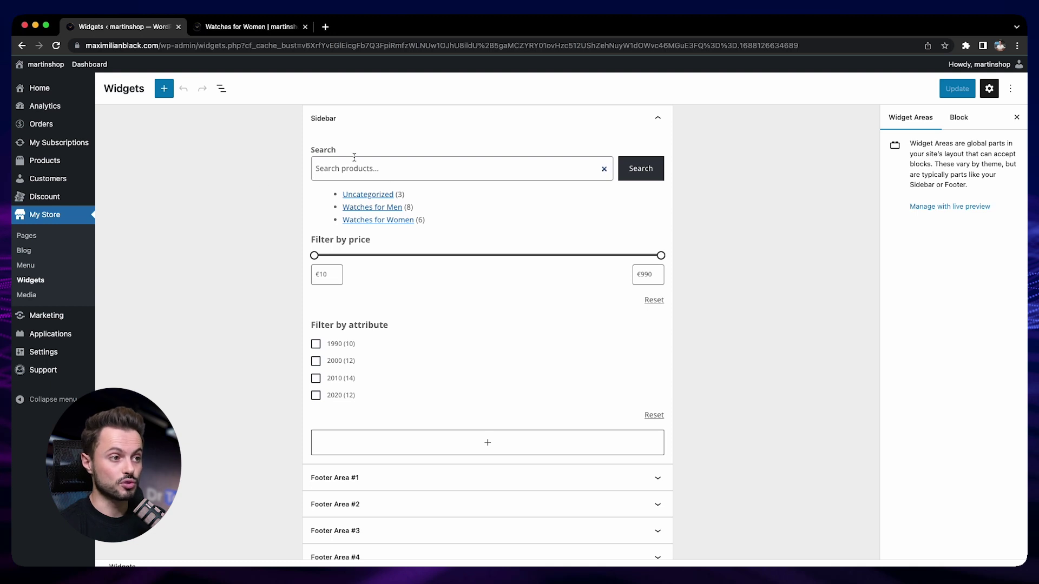
pyautogui.click(164, 88)
pyautogui.write('search')
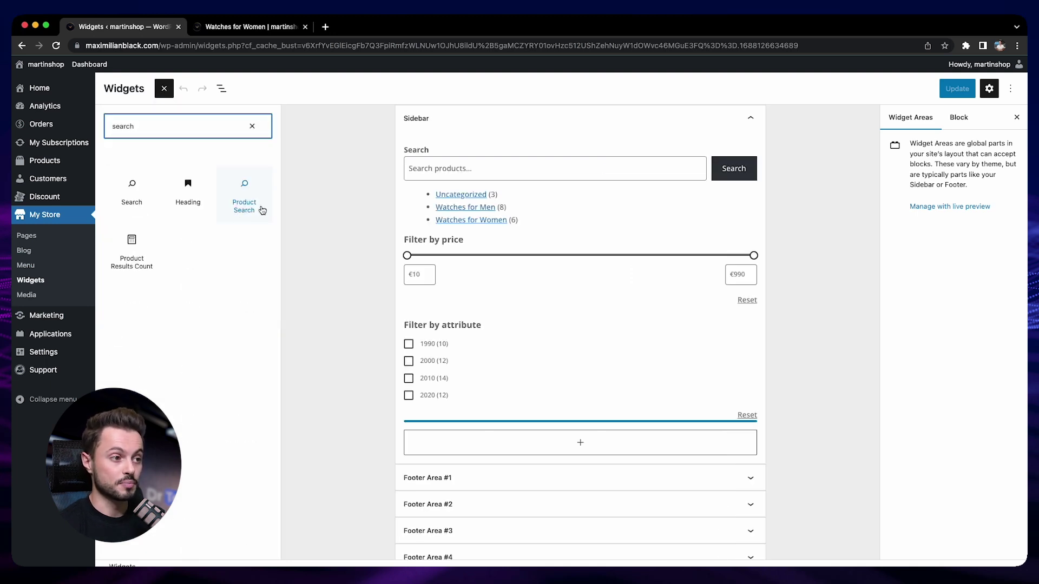
pyautogui.moveTo(246, 203); pyautogui.dragTo(467, 151)
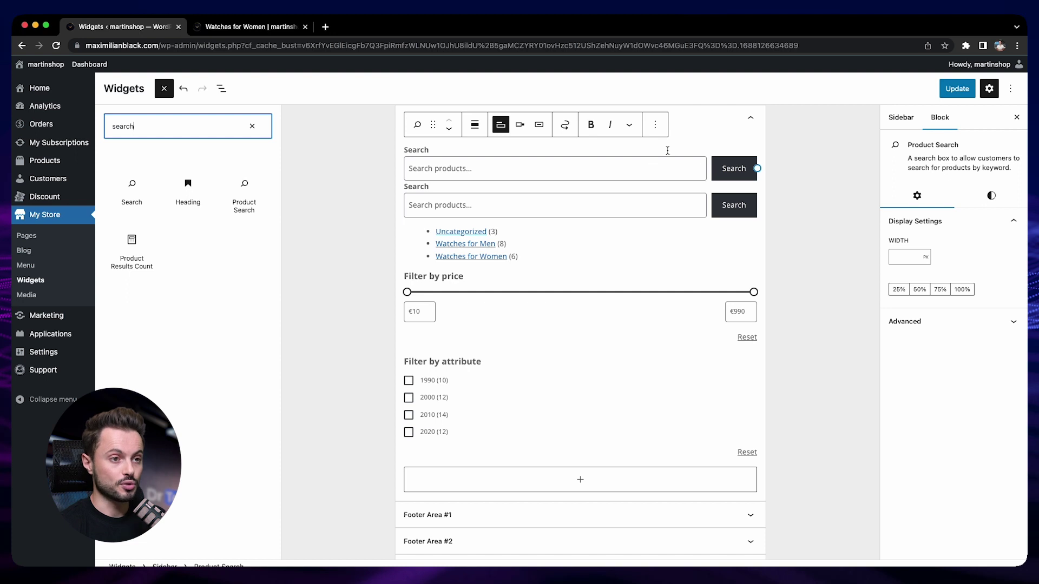
# - Delete the newly added duplicate Product Search block from the Sidebar area
pyautogui.click(655, 125)
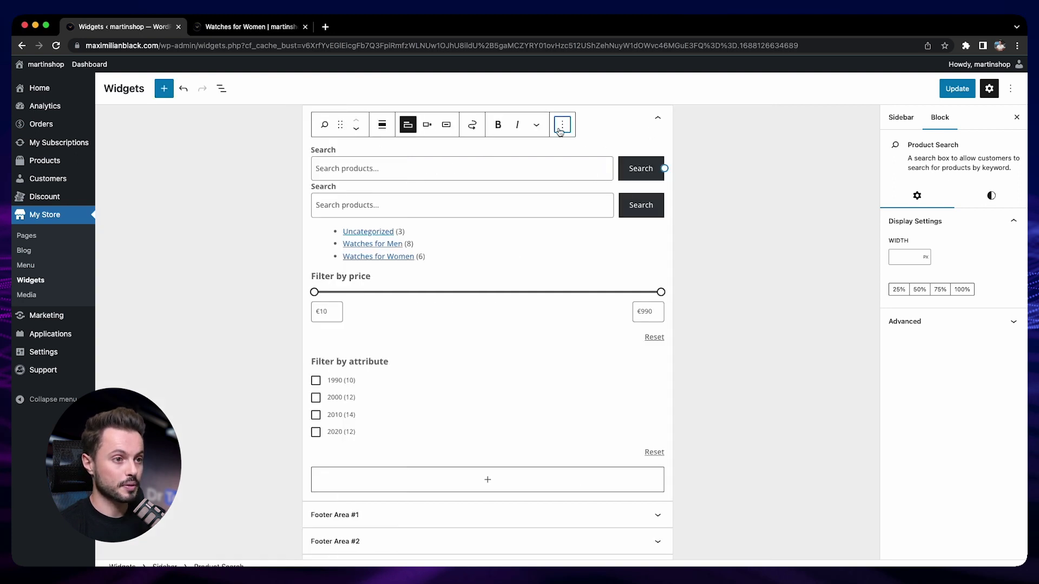
pyautogui.click(562, 125)
pyautogui.click(590, 358)
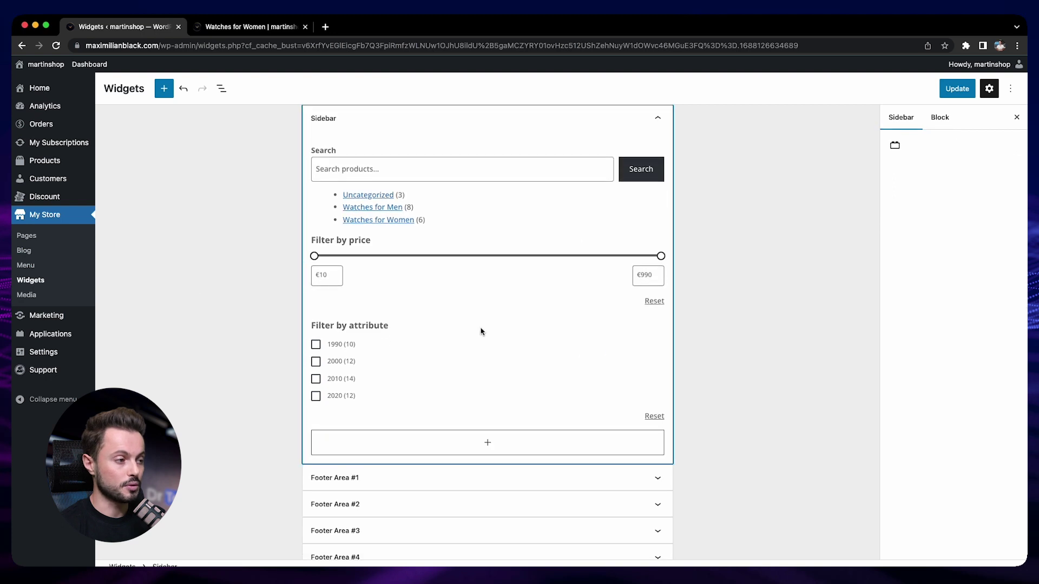
# - Open the All Product Category Pages custom body in the Theme Builder and check the Sidebar module's Widget Area setting
pyautogui.click(78, 242)
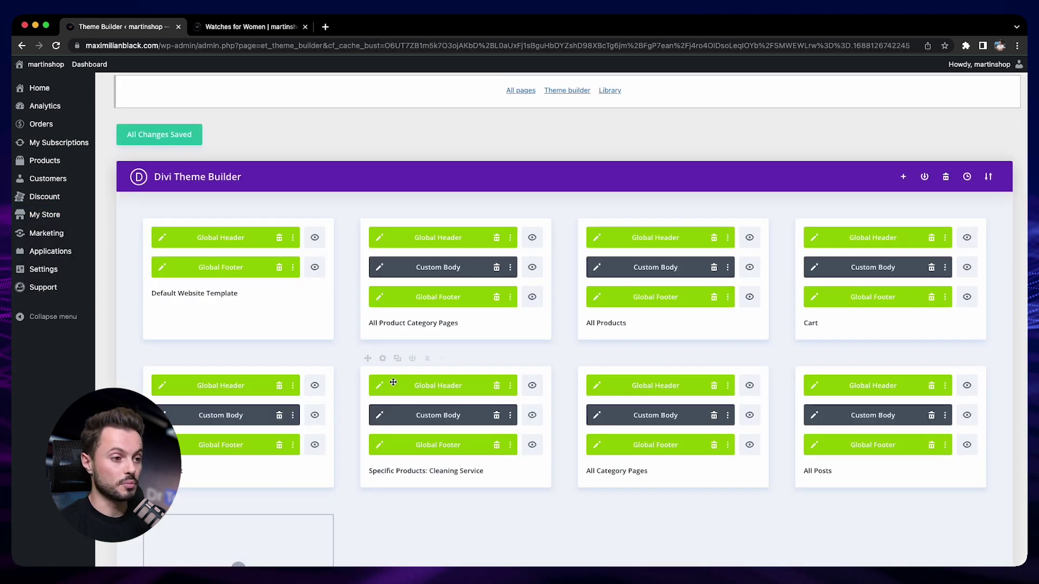
pyautogui.click(380, 267)
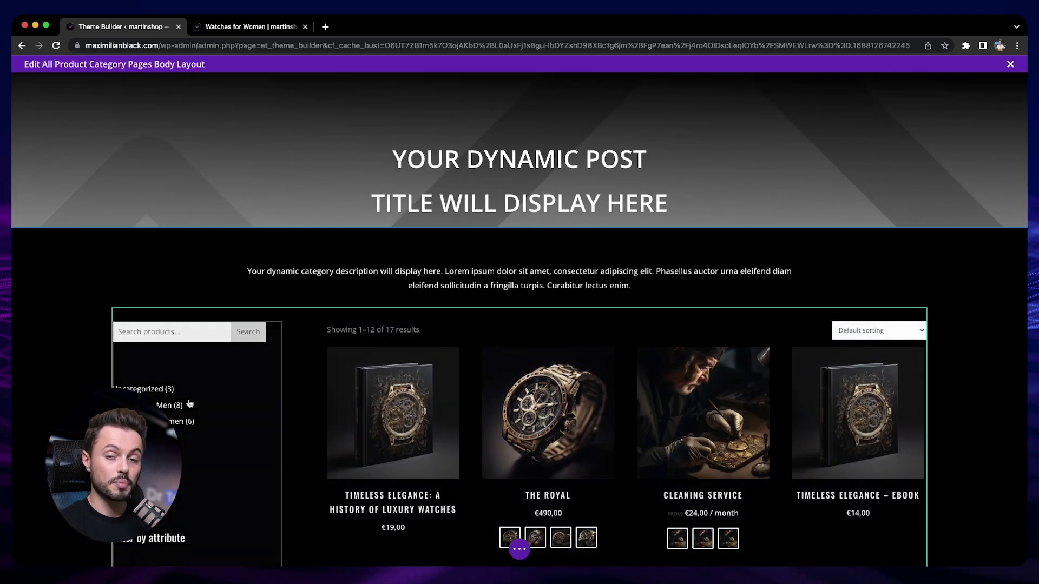
pyautogui.click(166, 357)
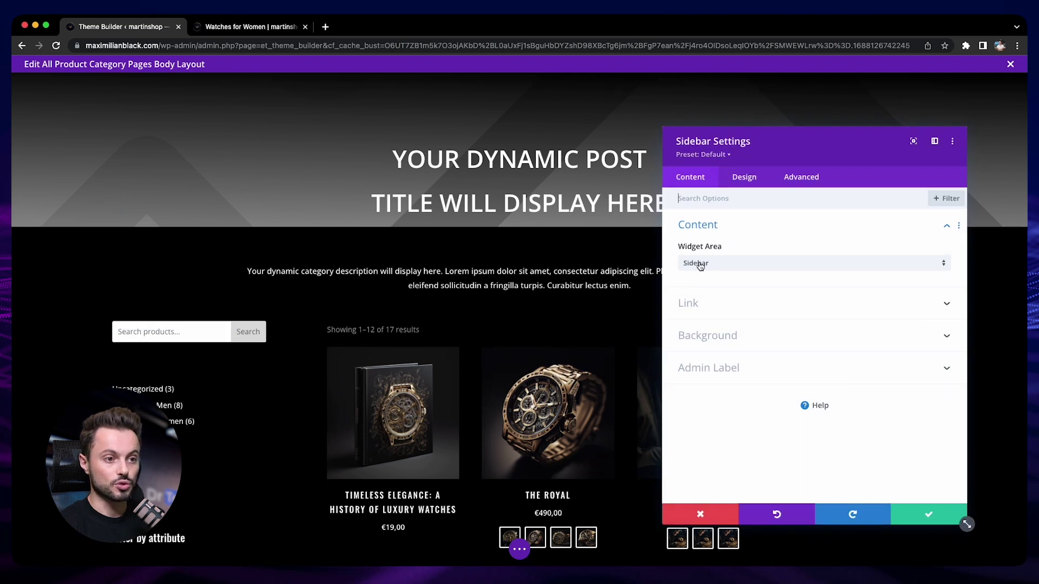
pyautogui.click(920, 515)
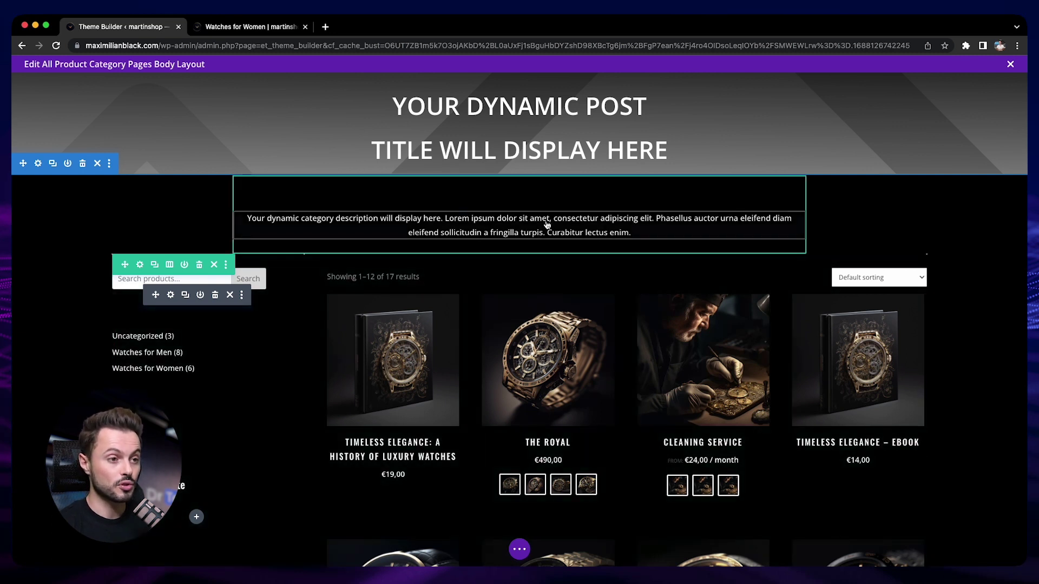
# - Insert a Search module below the dynamic category description and delete it again
pyautogui.click(519, 239)
pyautogui.write('sear')
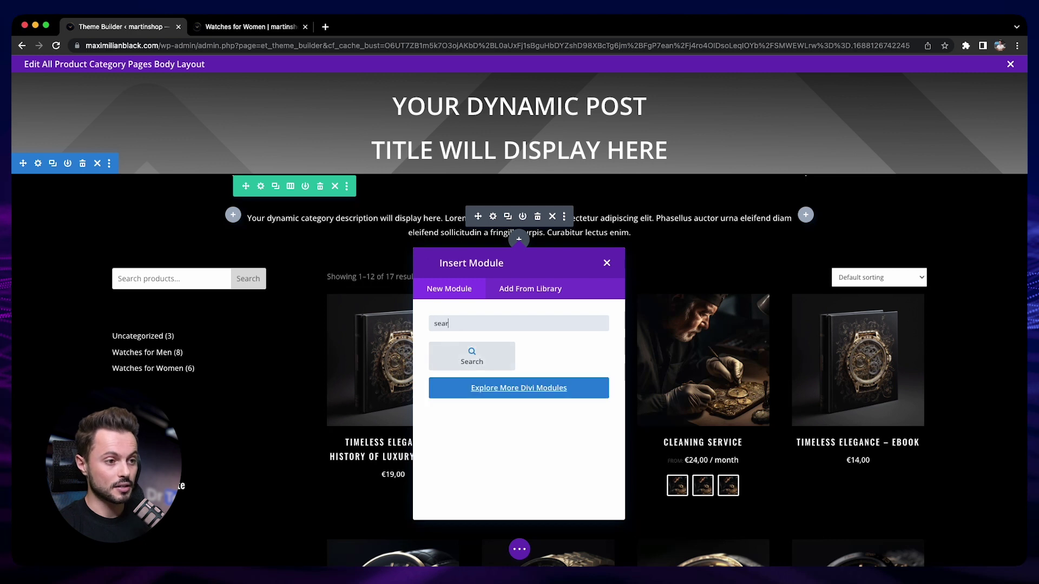
pyautogui.click(473, 358)
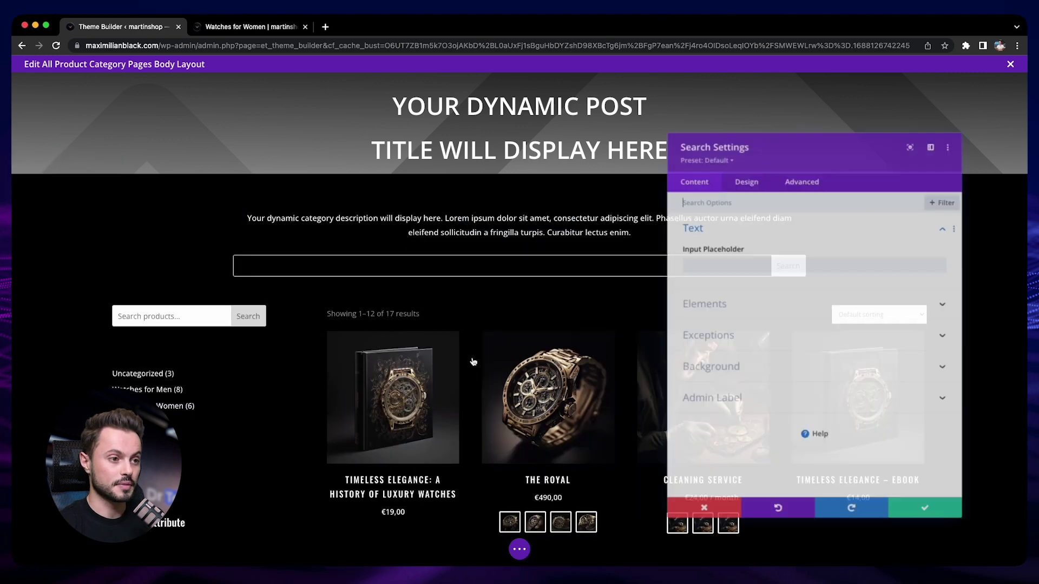
pyautogui.moveTo(839, 163); pyautogui.dragTo(300, 163)
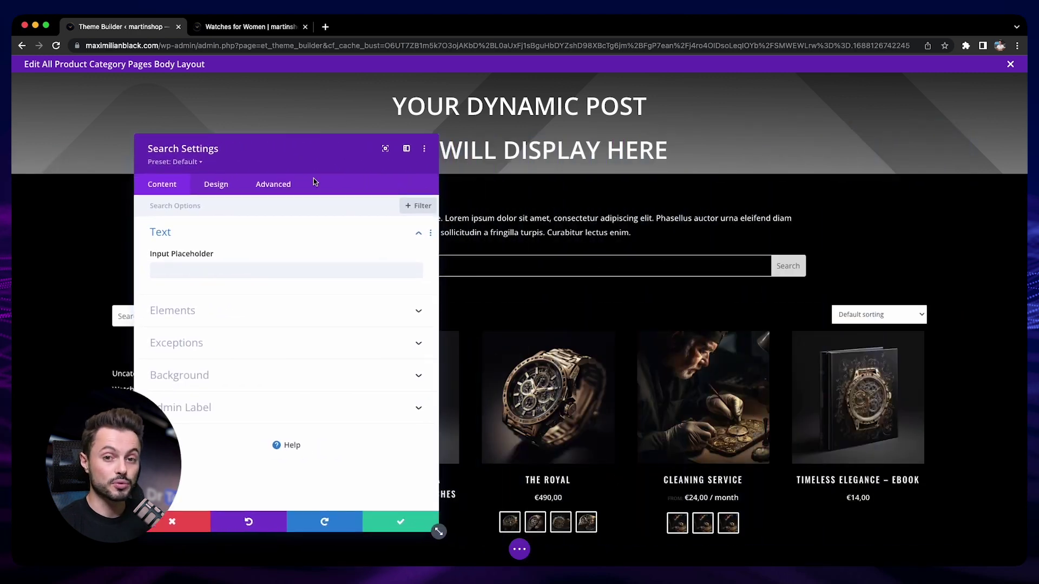
pyautogui.press('Escape')
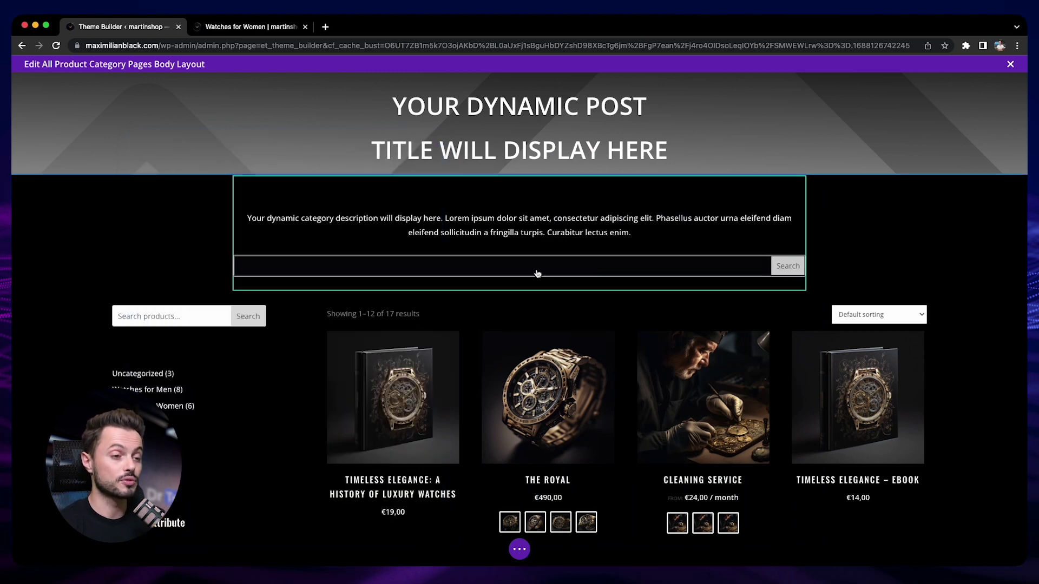
pyautogui.scroll(-1, 537, 272)
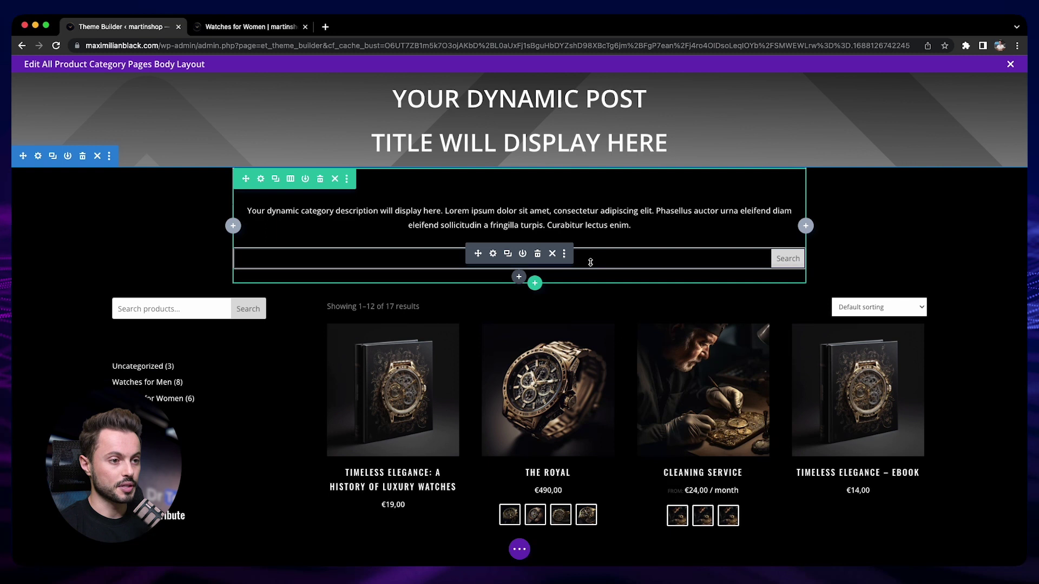
pyautogui.click(538, 253)
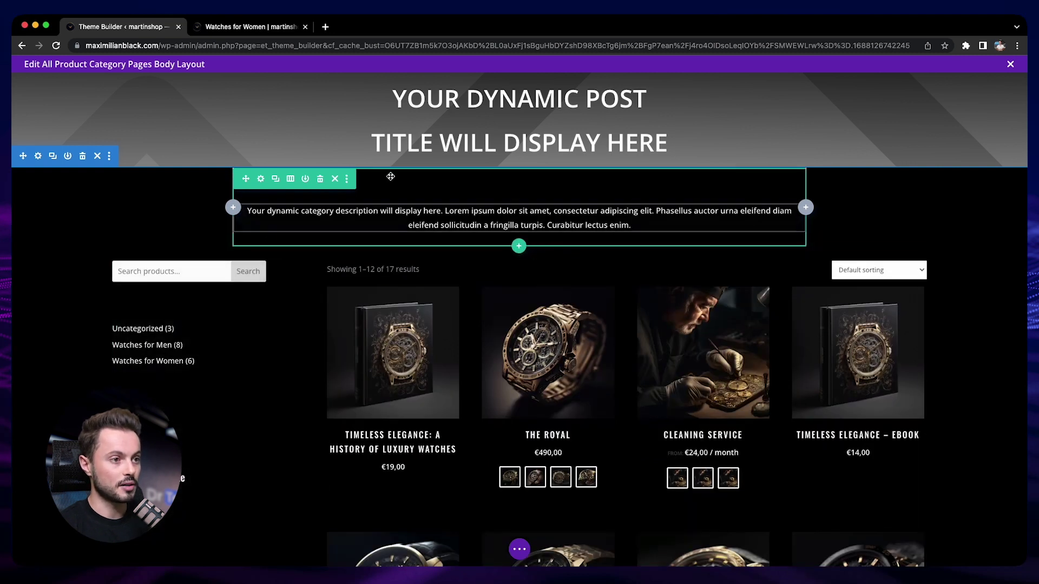
# - Close the All Product Category Pages body layout and discard its unsaved changes
pyautogui.scroll(3, 747, 195)
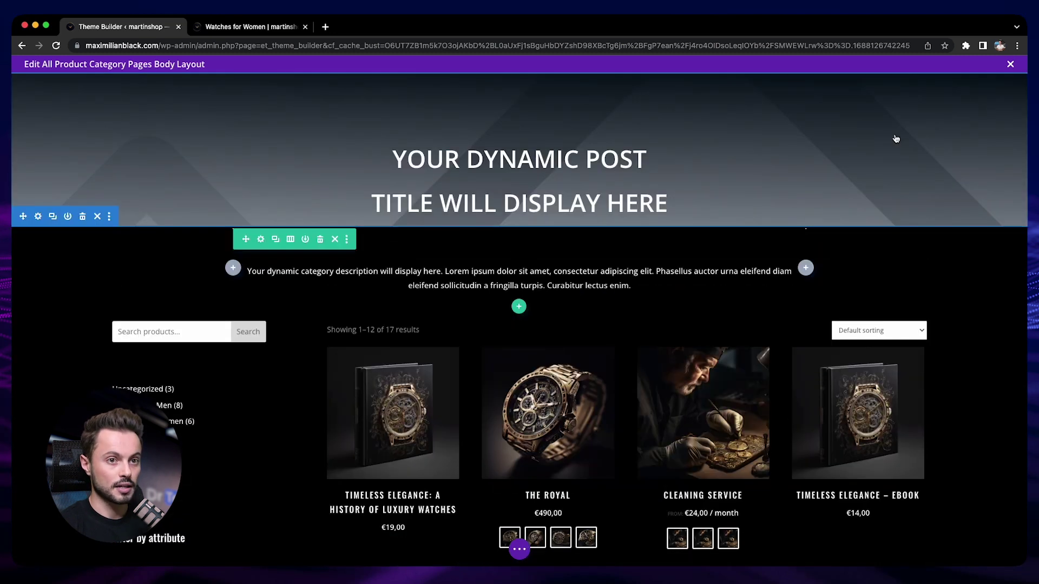
pyautogui.click(1011, 65)
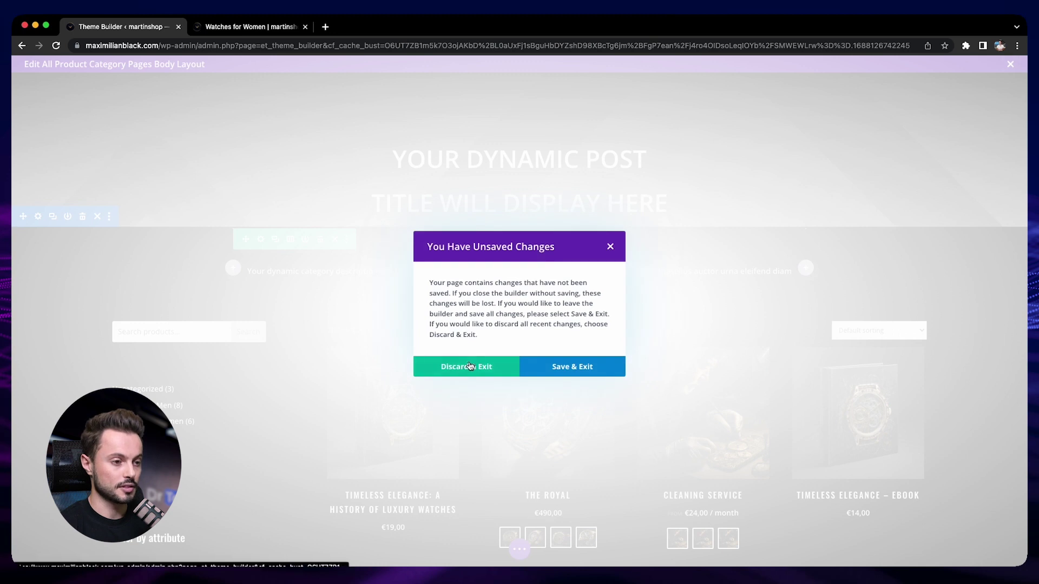
pyautogui.click(467, 364)
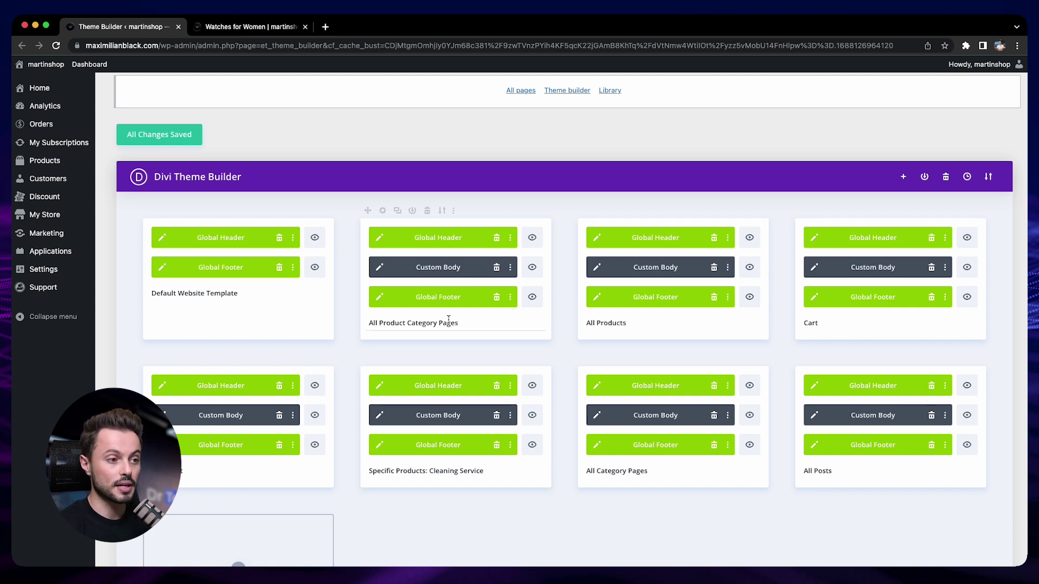
# - Duplicate the All Product Category Pages template, assign the copy to Search Results, and save the Theme Builder changes
pyautogui.click(382, 211)
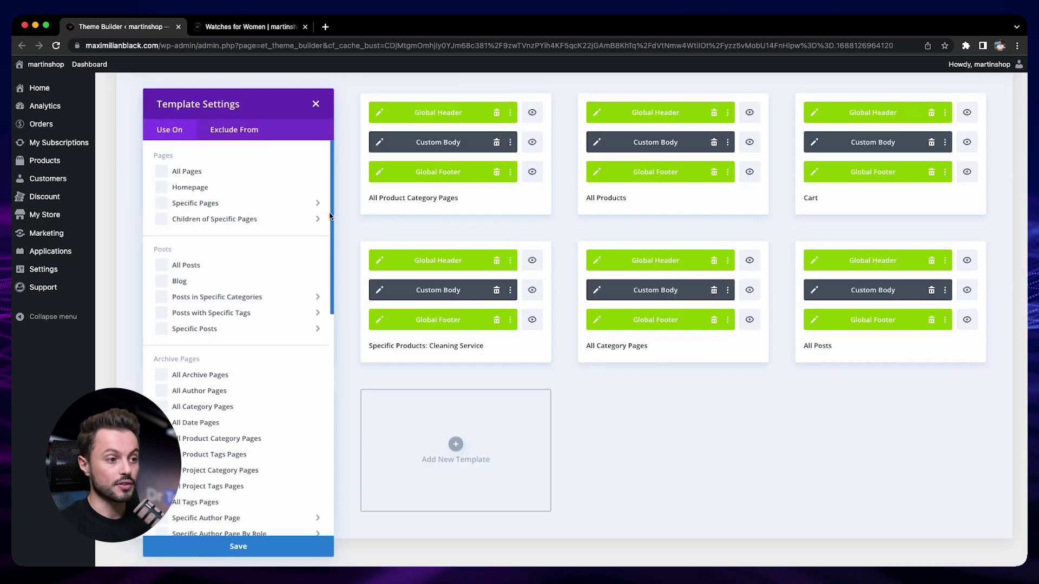
pyautogui.scroll(-10, 248, 367)
pyautogui.scroll(-3, 250, 368)
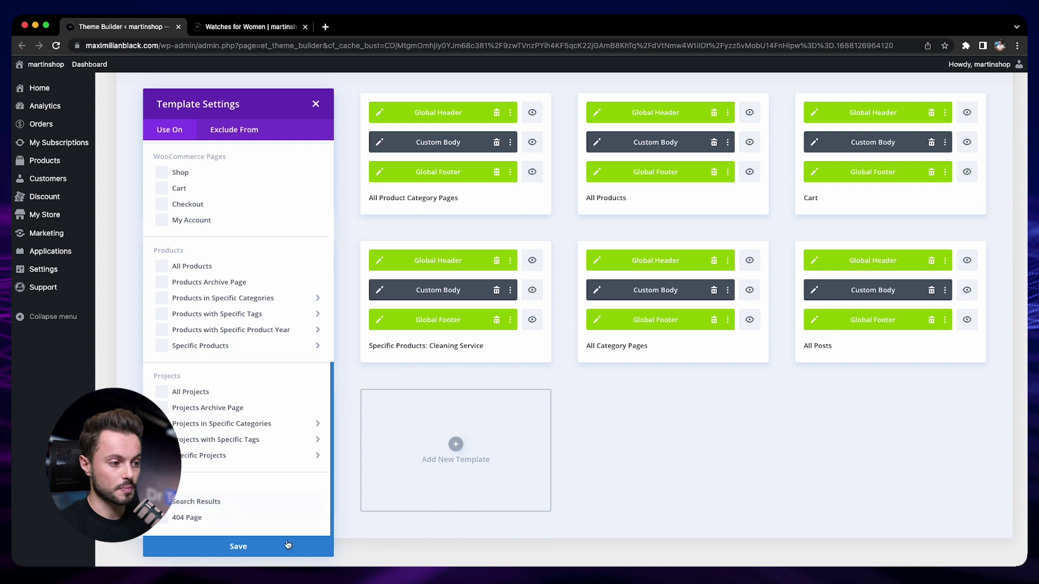
pyautogui.click(267, 547)
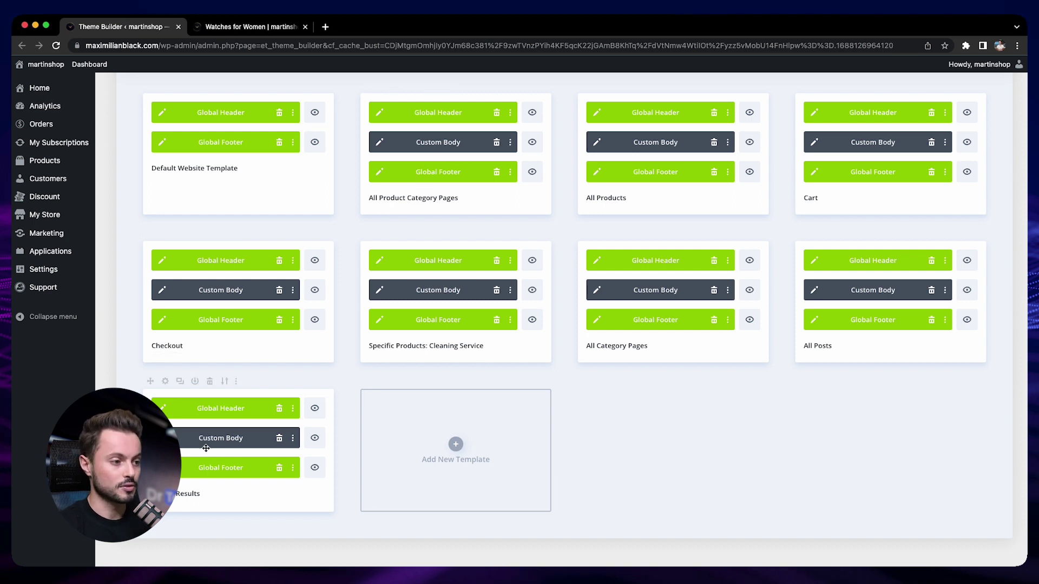
pyautogui.scroll(3, 261, 454)
pyautogui.click(179, 118)
pyautogui.scroll(-1, 337, 392)
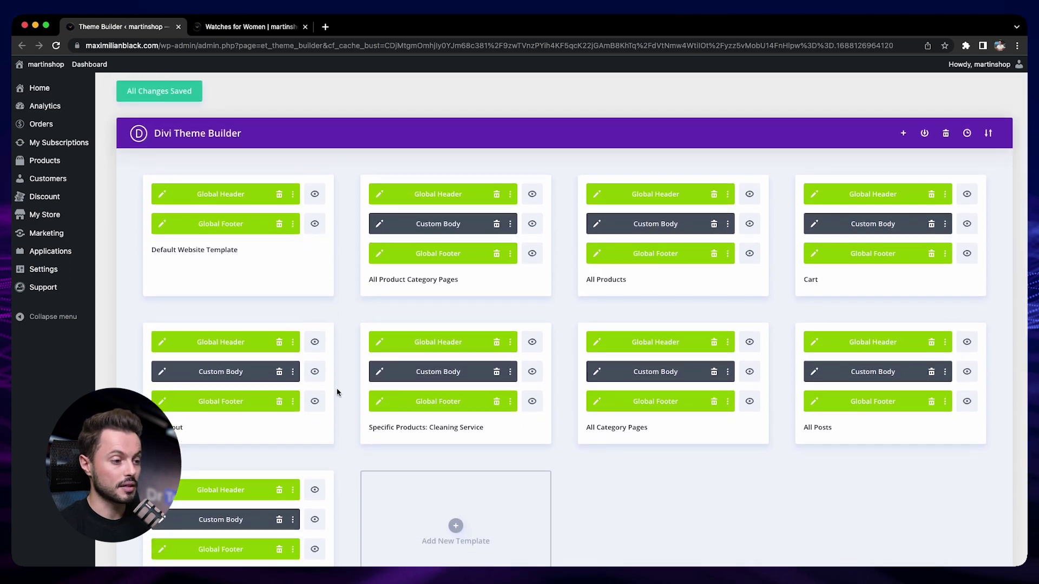
# - Open the Search Results custom body for editing and delete the row with the dynamic category description
pyautogui.click(160, 520)
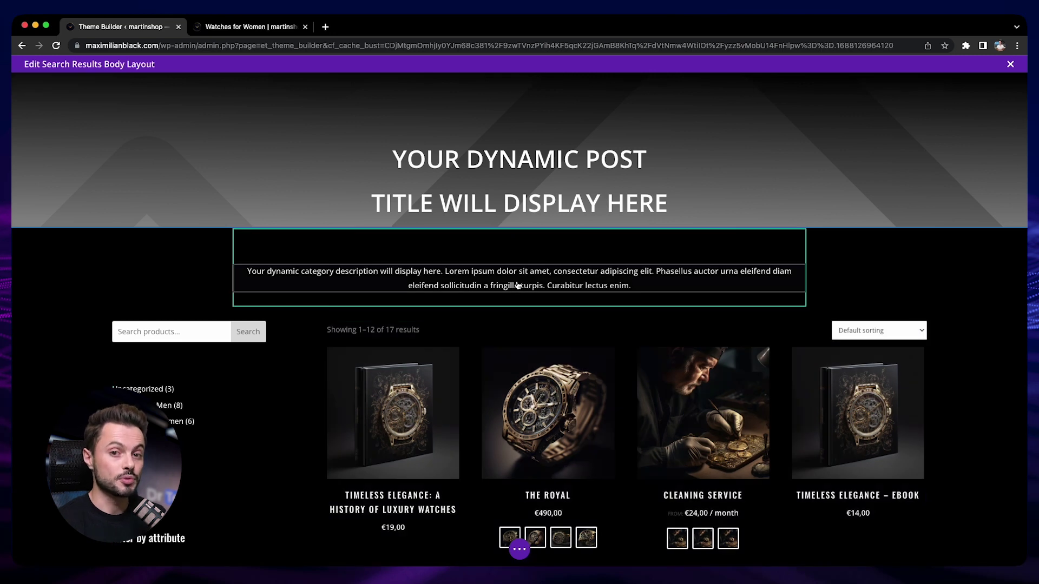
pyautogui.moveTo(517, 282)
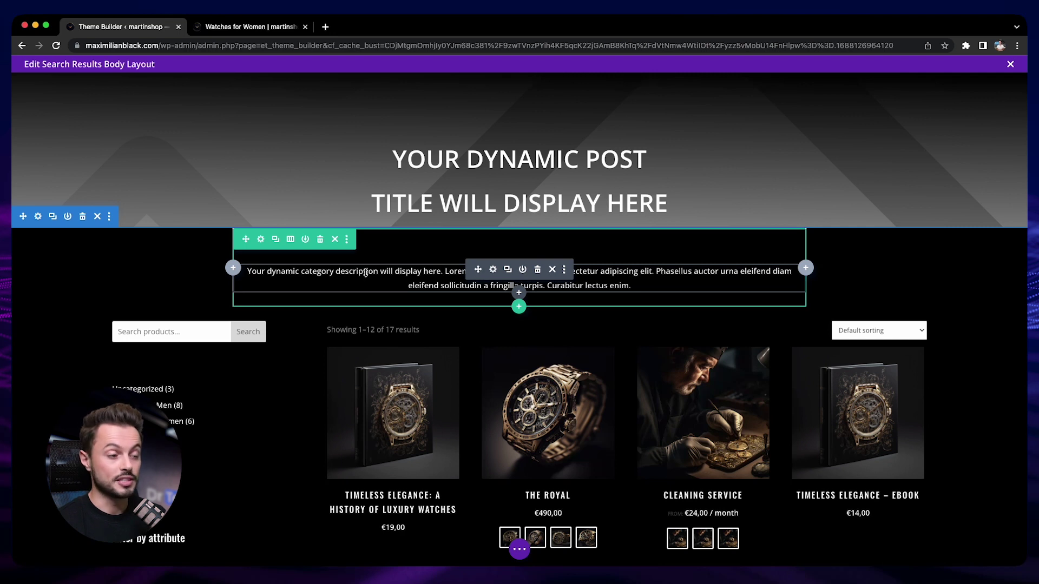
pyautogui.click(320, 240)
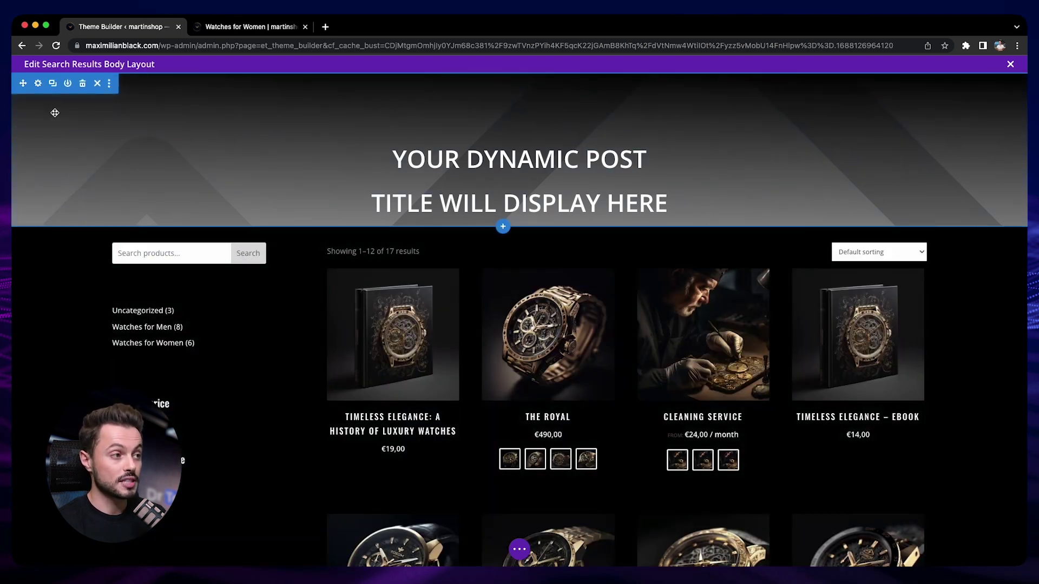
# - Set the title section's background image to the luxury gold and black watch picture from the media library
pyautogui.click(38, 85)
pyautogui.click(749, 256)
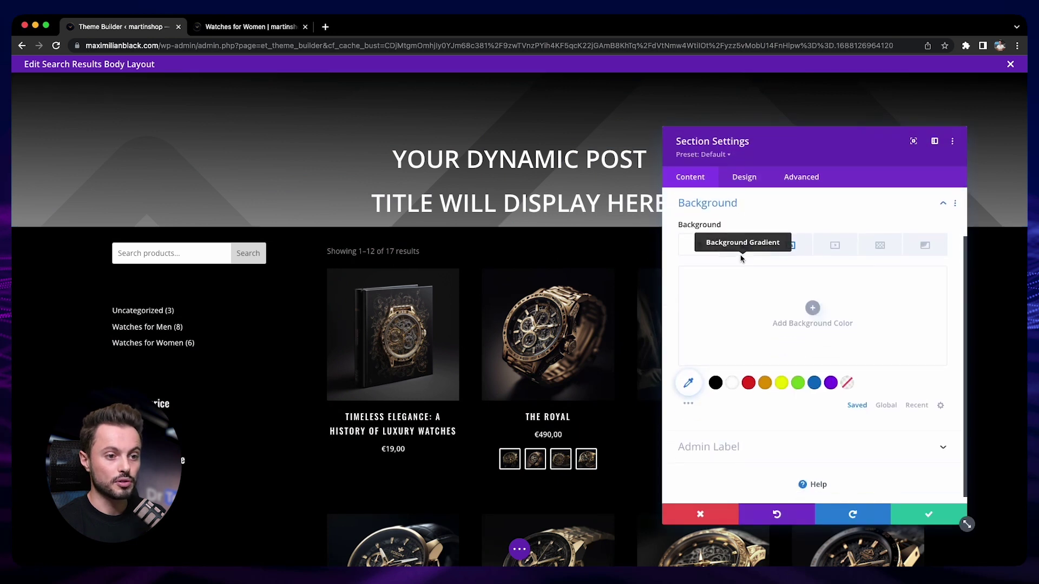
pyautogui.click(797, 244)
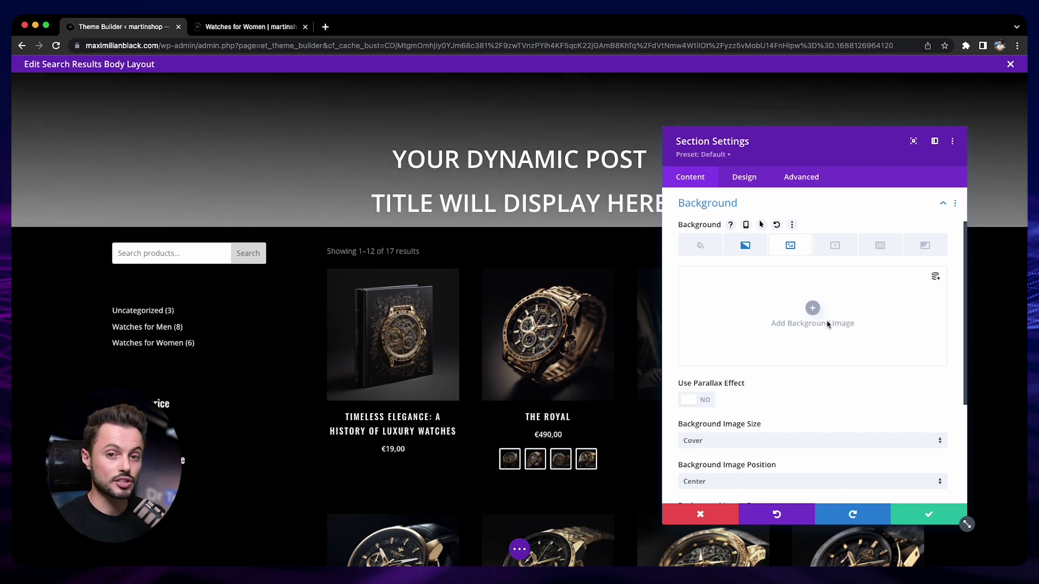
pyautogui.click(811, 311)
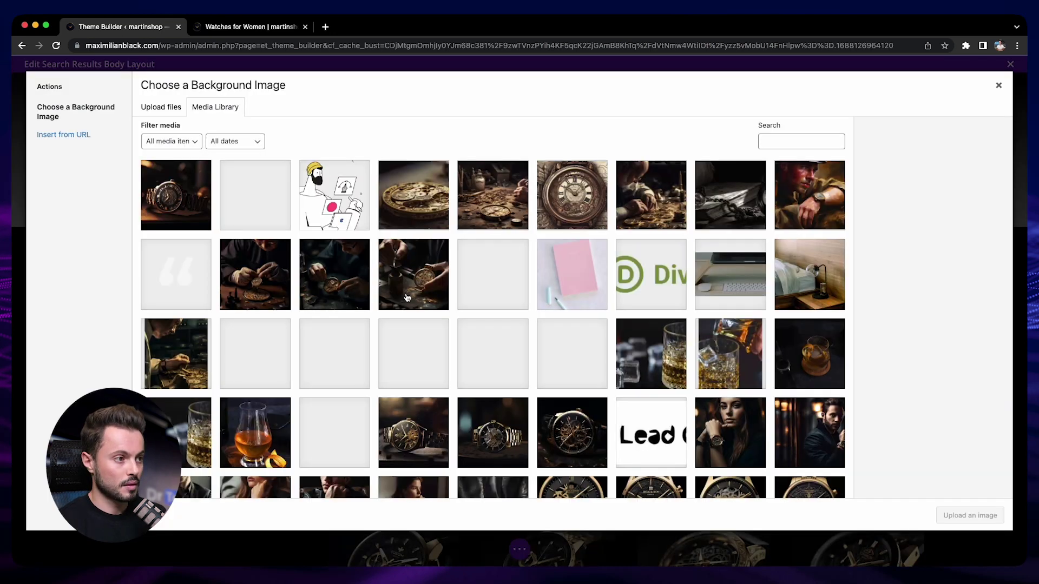
pyautogui.click(163, 211)
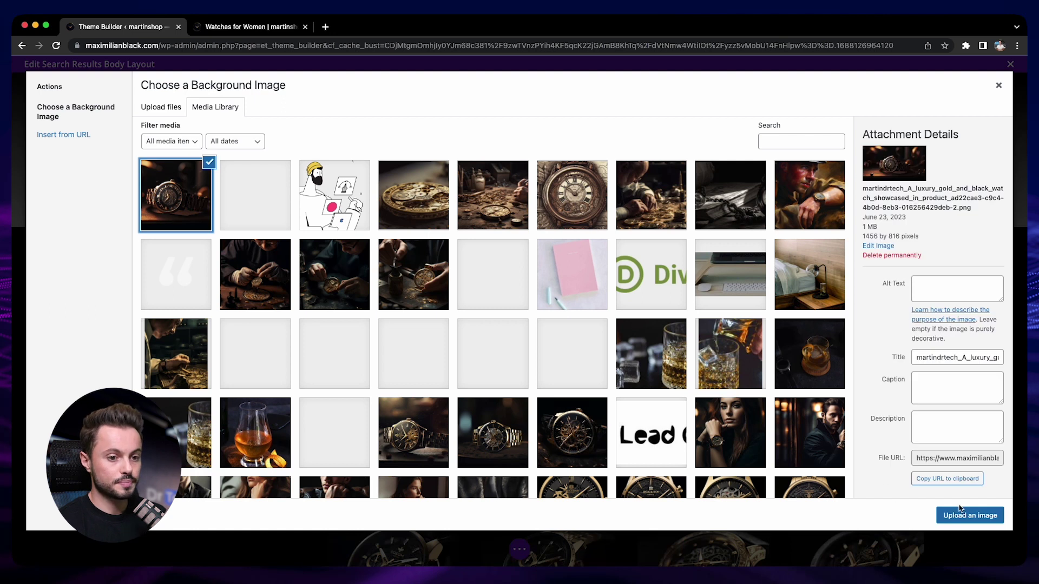
pyautogui.click(950, 512)
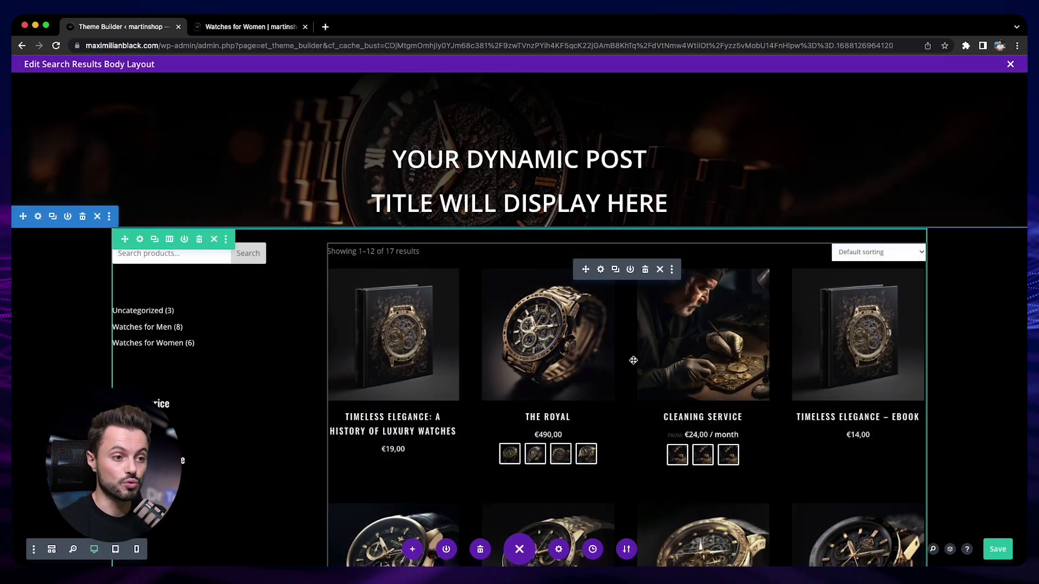
# - Set the Woo Products module's view type to Default (Menu ordering + name), enable Use Current Page, and save the layout
pyautogui.click(605, 271)
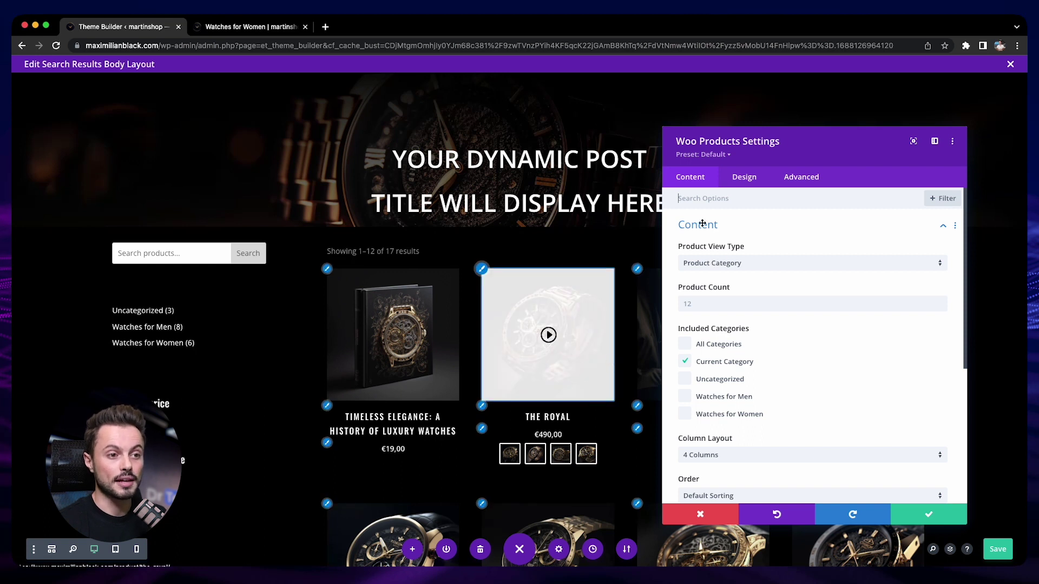
pyautogui.click(725, 264)
pyautogui.click(724, 271)
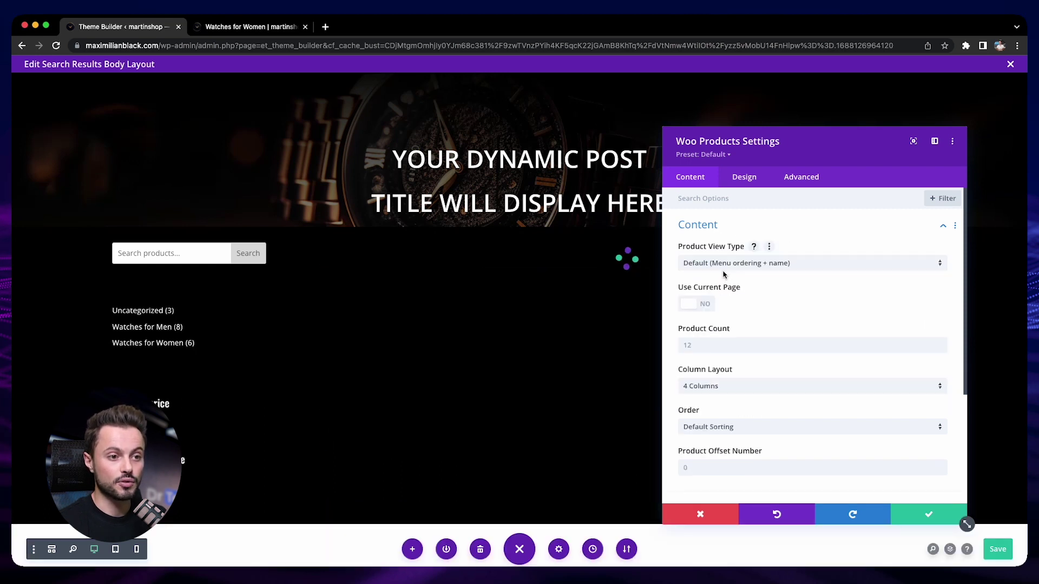
pyautogui.click(698, 304)
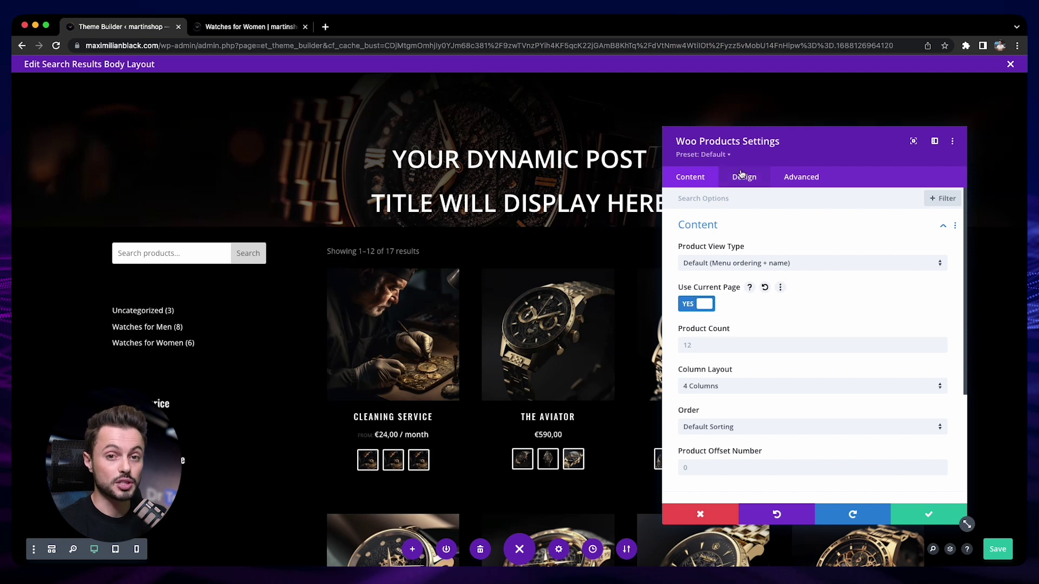
pyautogui.click(928, 518)
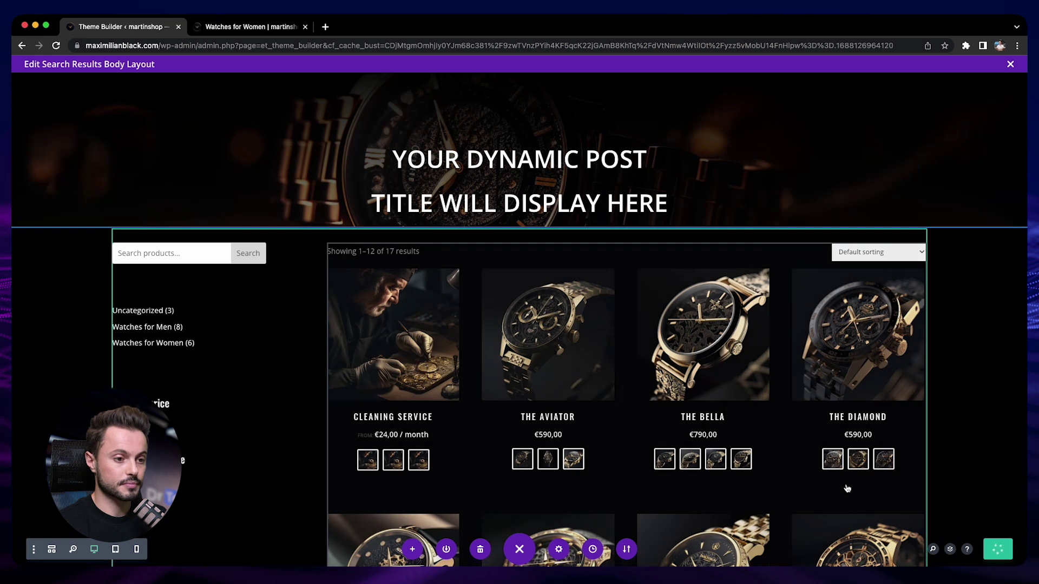
# - Switch to the store page, search for "watch" from the header menu, and examine the results page's products and title
pyautogui.click(233, 28)
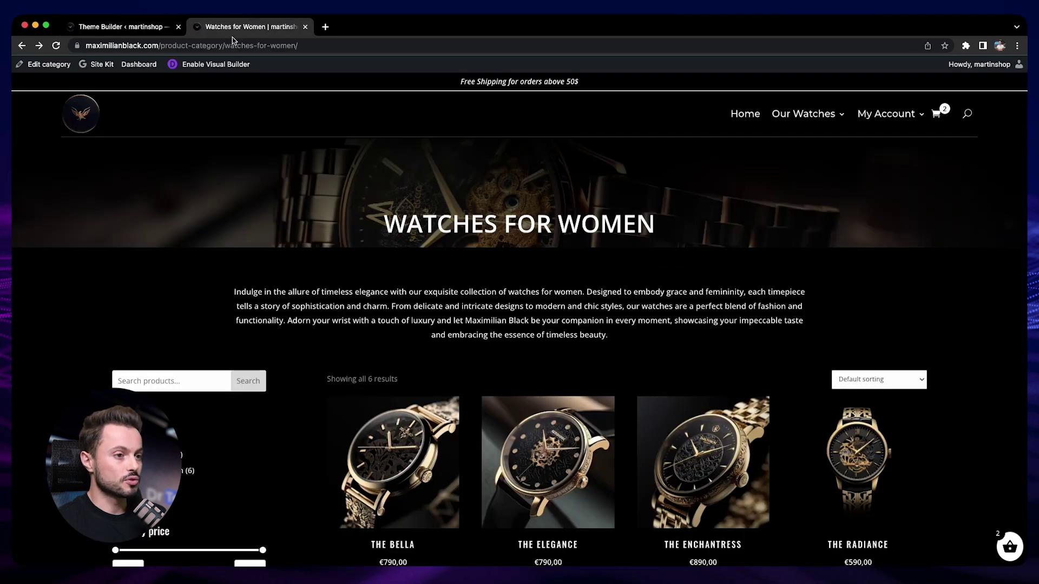
pyautogui.click(967, 115)
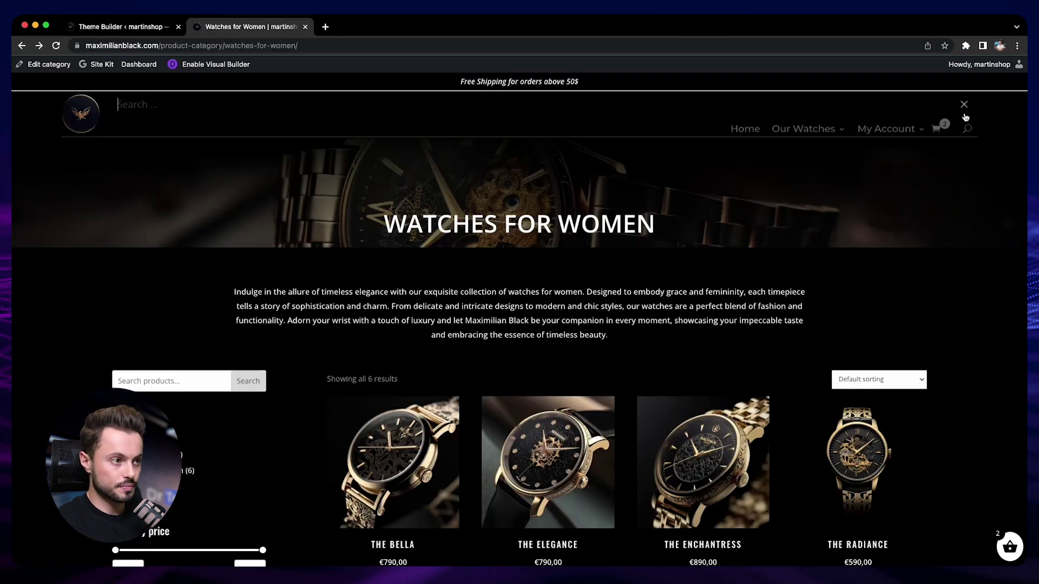
pyautogui.write('watch')
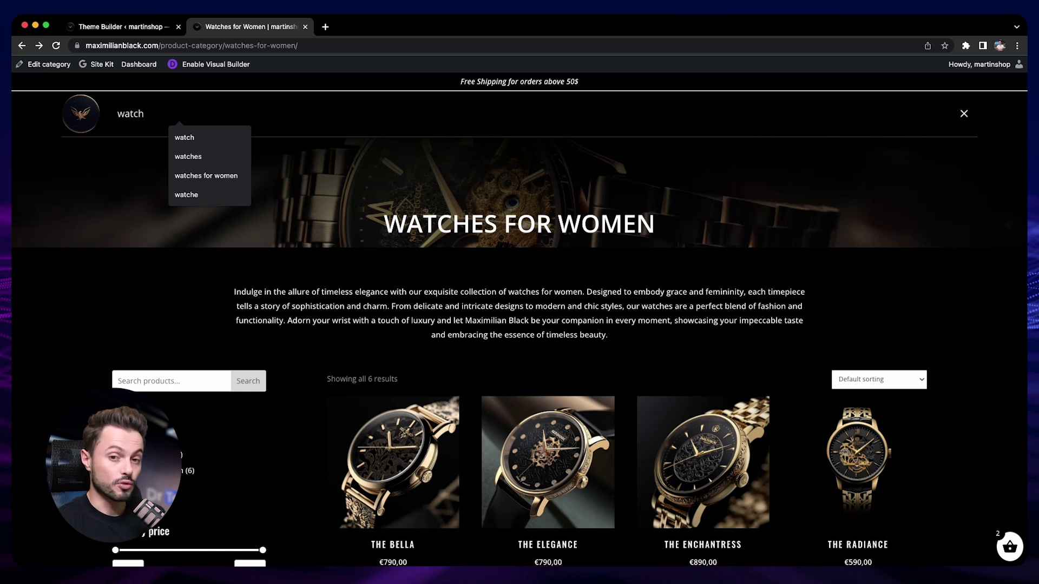
pyautogui.press('Return')
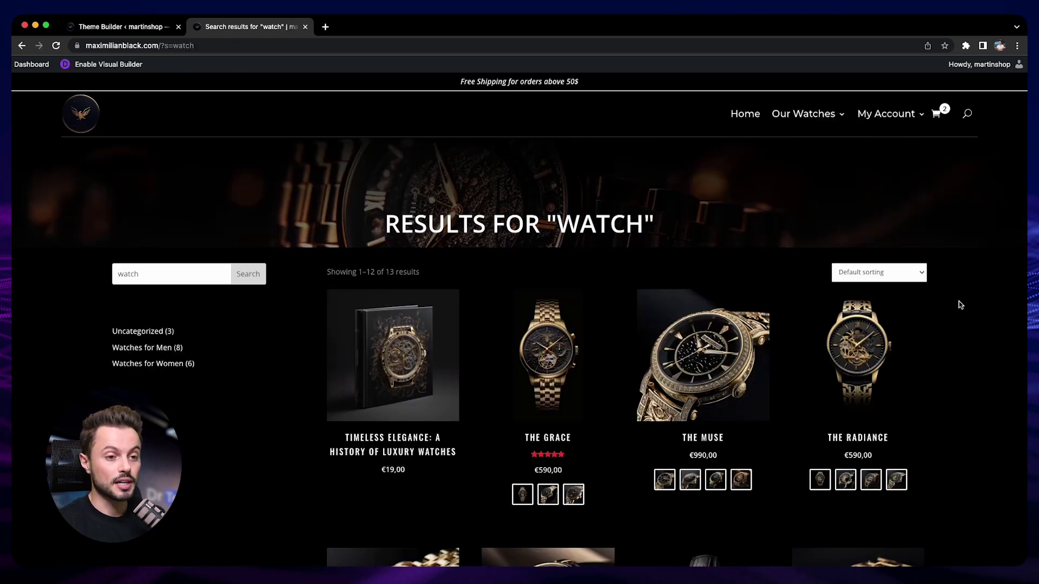
pyautogui.scroll(-3, 747, 399)
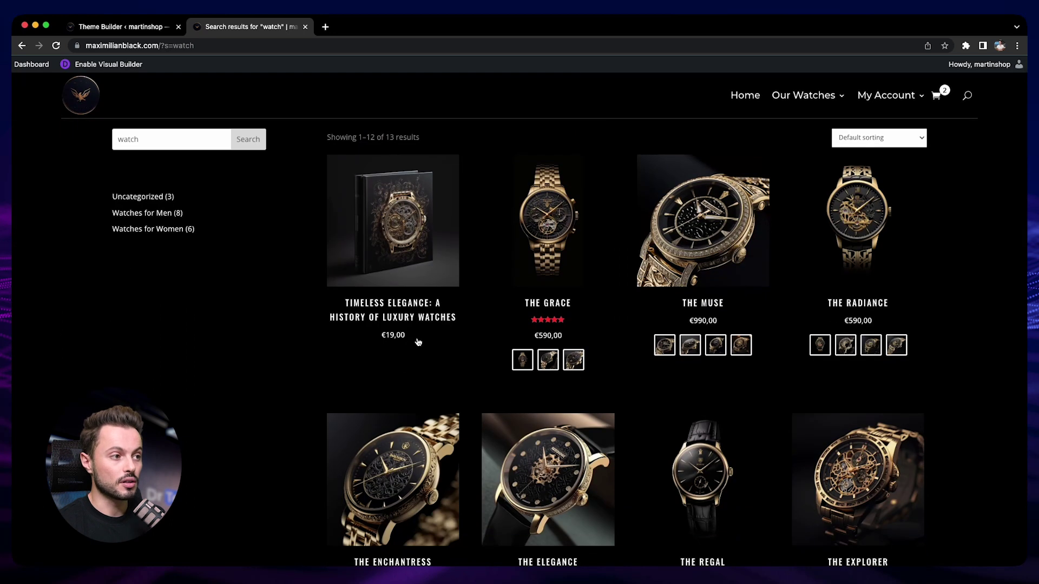
pyautogui.scroll(-7, 411, 341)
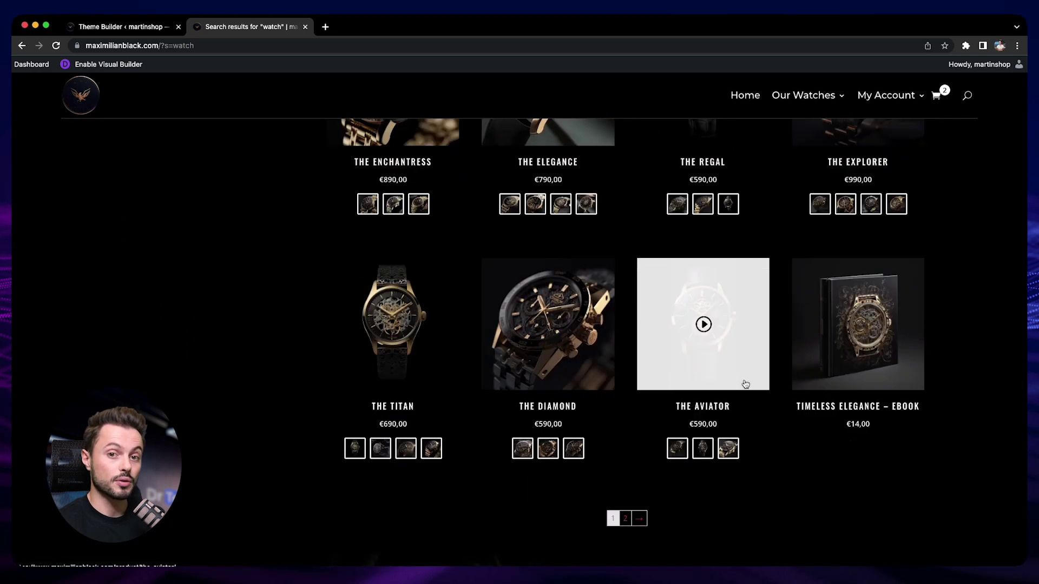
pyautogui.scroll(10, 773, 390)
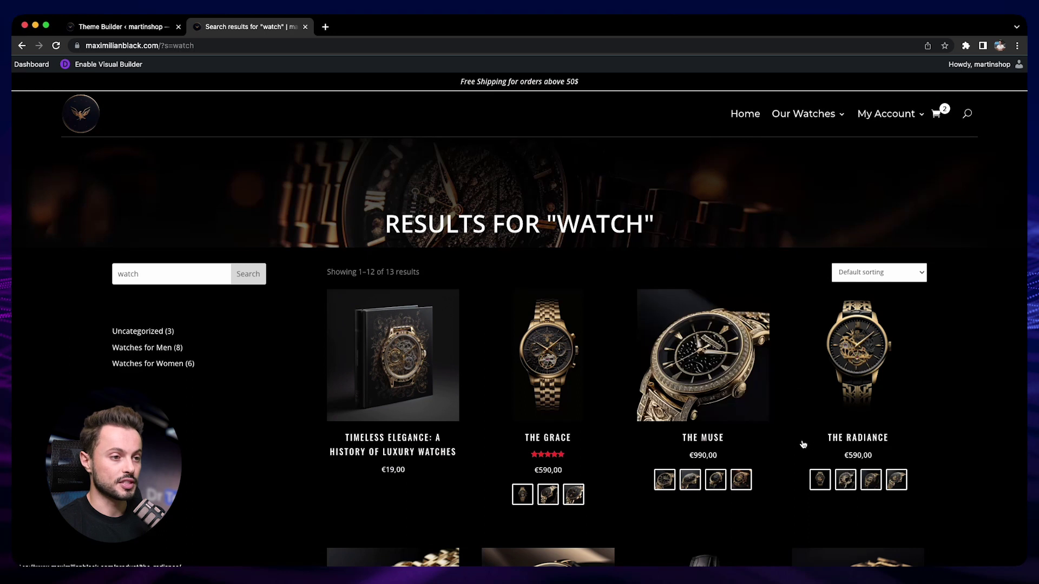
pyautogui.moveTo(388, 227); pyautogui.dragTo(660, 234)
pyautogui.click(660, 234)
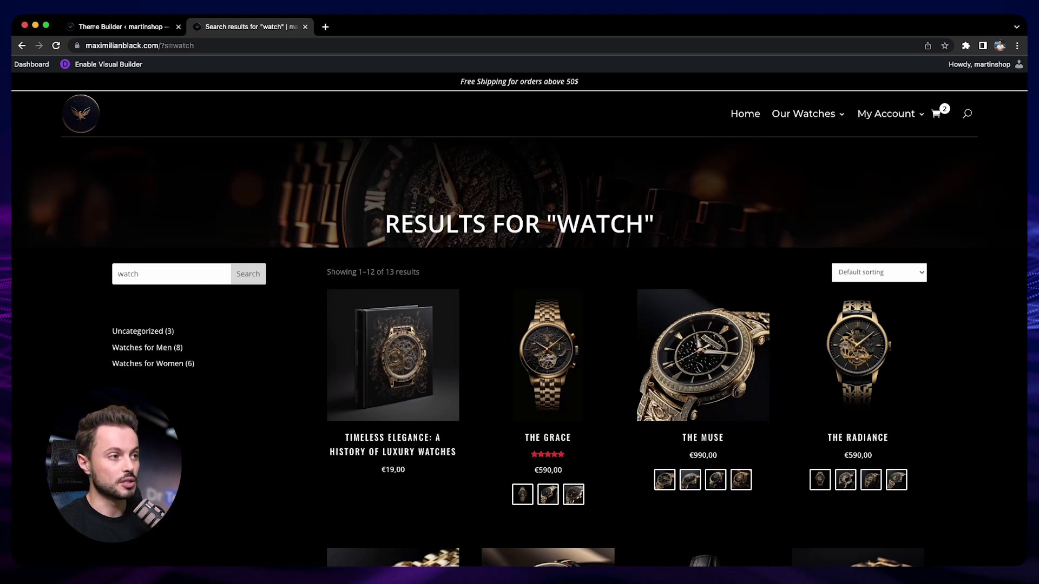
# - Remove the title module's dynamic content in the Search Results body, reinsert Post/Archive Title, and return to the store's results page
pyautogui.click(117, 26)
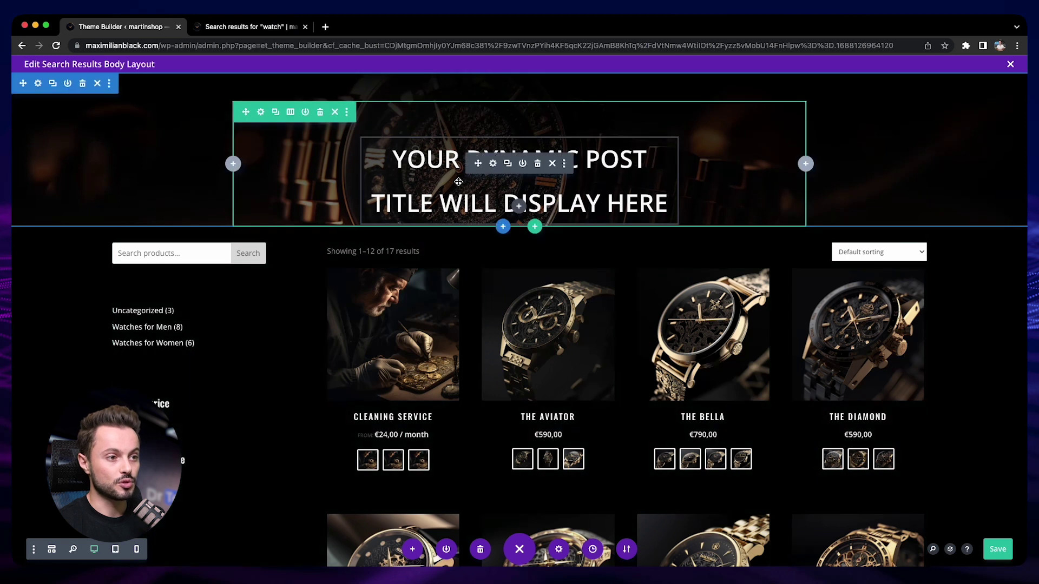
pyautogui.click(494, 164)
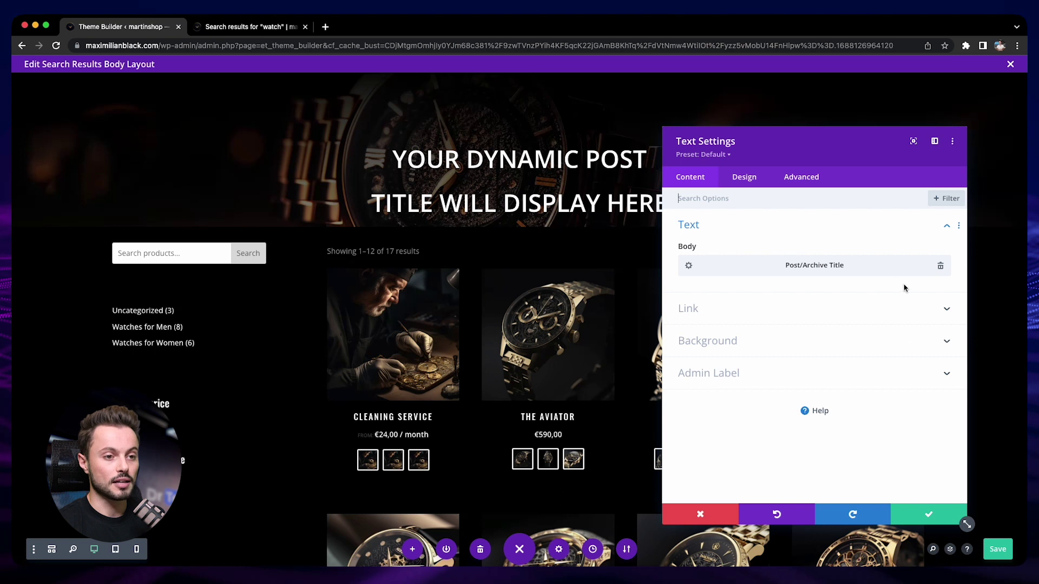
pyautogui.click(941, 266)
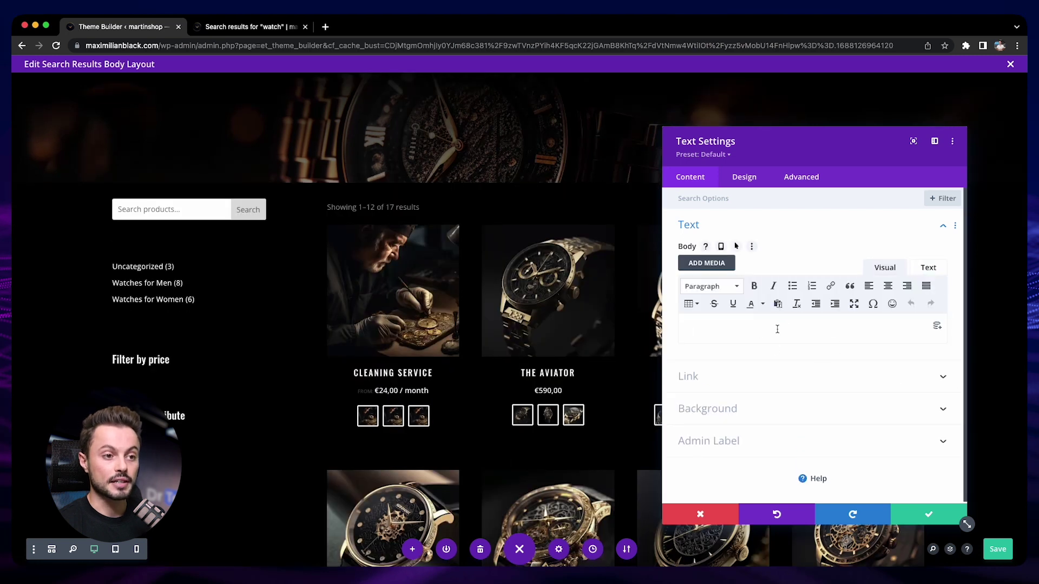
pyautogui.click(939, 329)
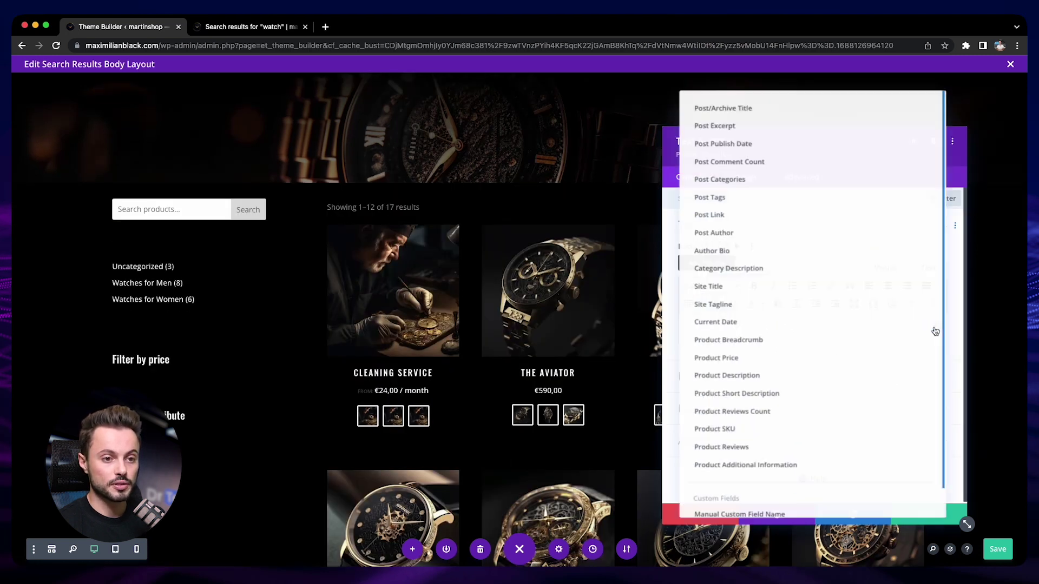
pyautogui.click(776, 107)
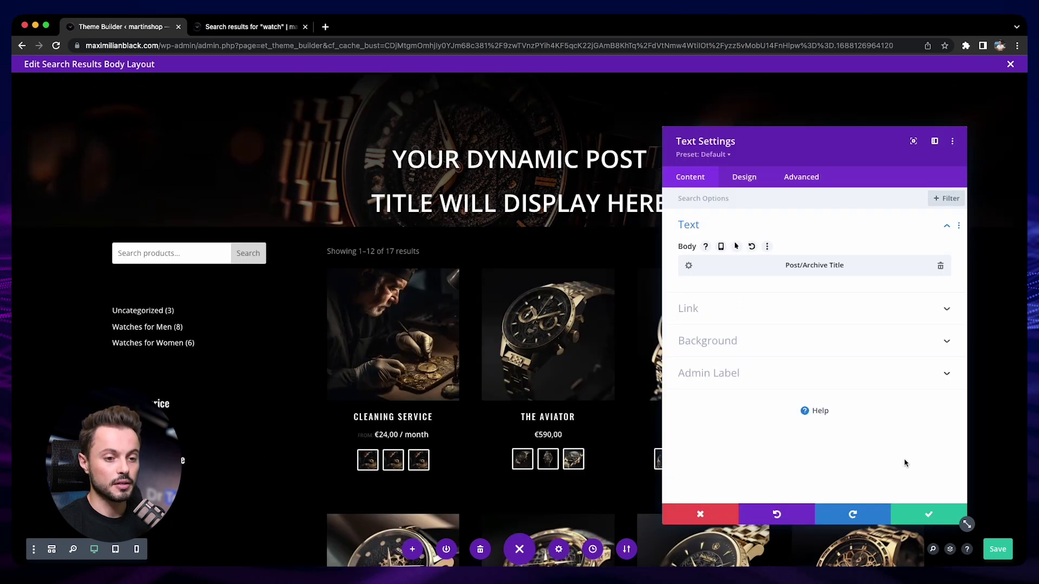
pyautogui.click(926, 517)
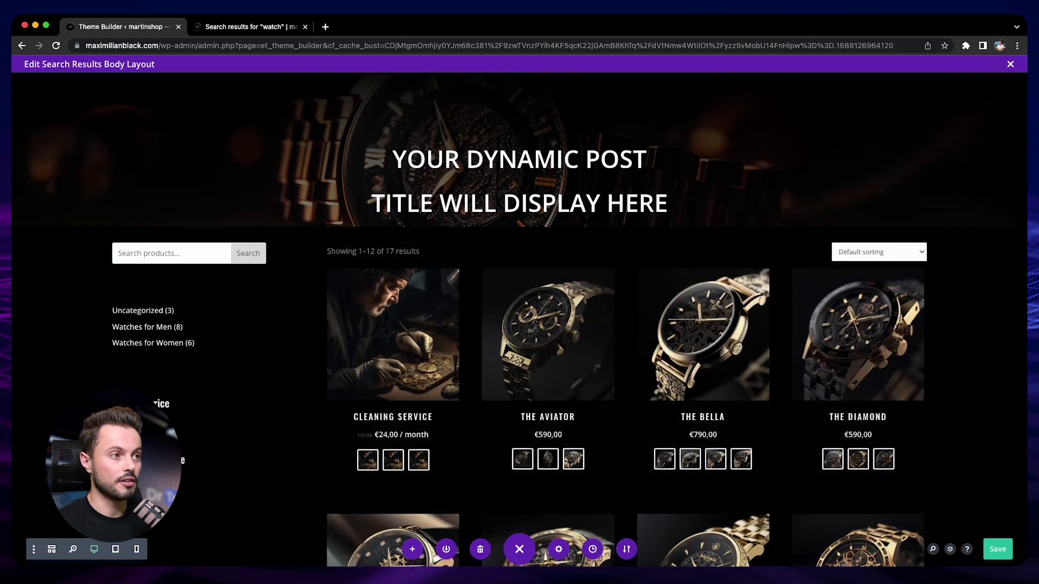
pyautogui.click(238, 26)
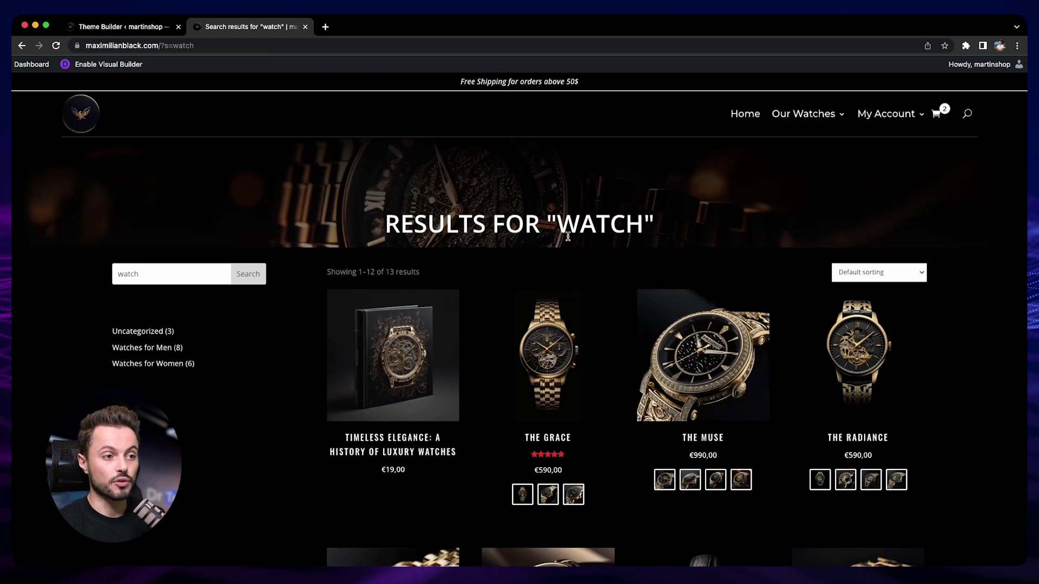
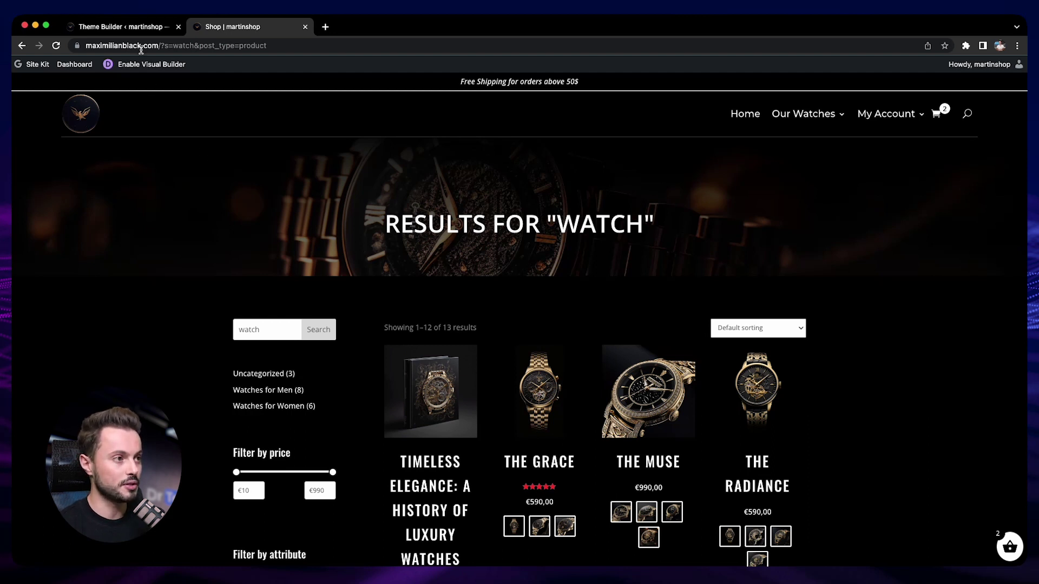
# - Return to the Search Results body layout in the Theme Builder and check the Sidebar module's widget area setting
pyautogui.click(114, 27)
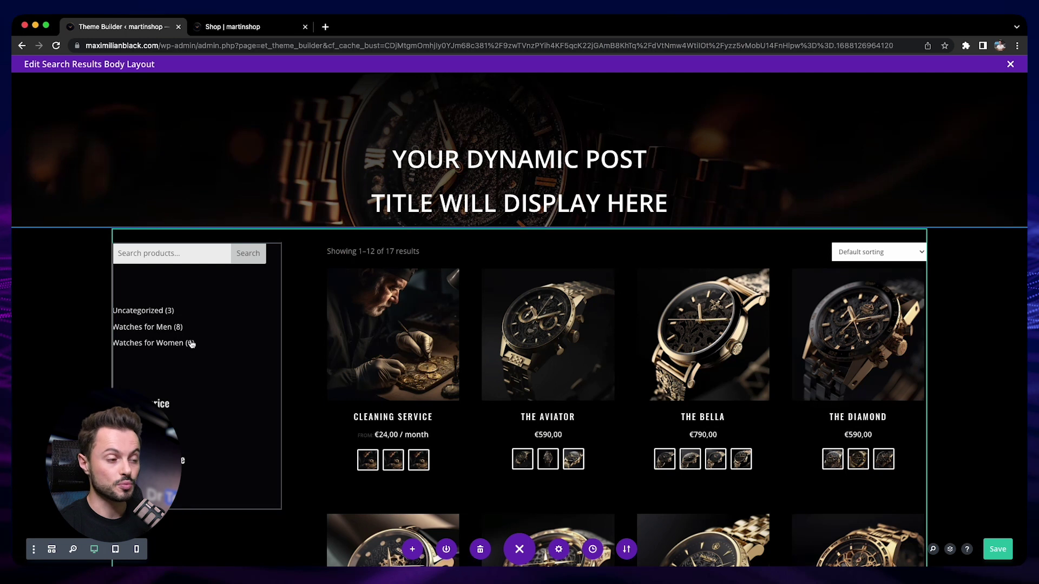
pyautogui.moveTo(204, 297)
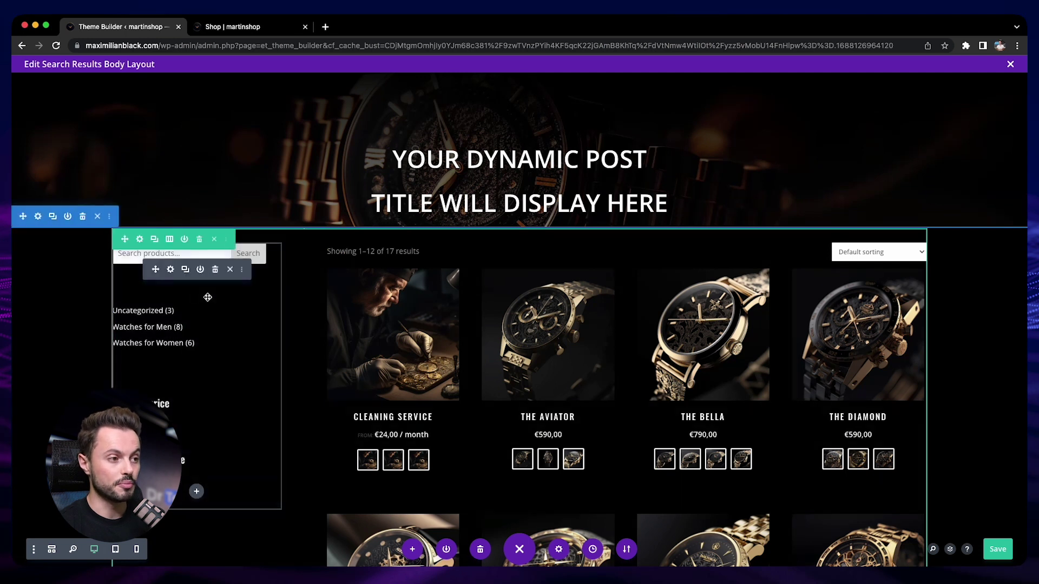
pyautogui.click(170, 269)
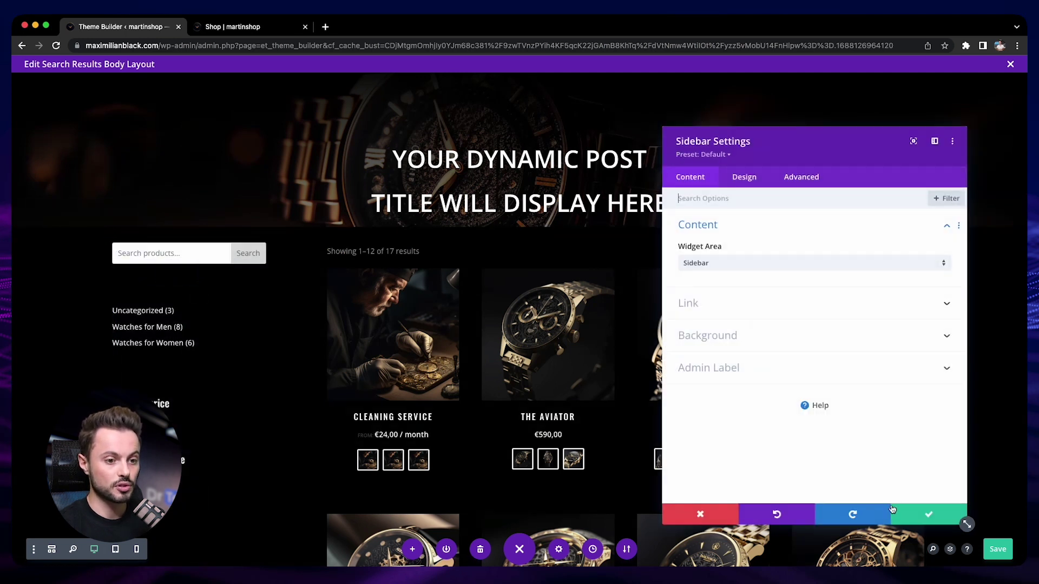
pyautogui.click(922, 506)
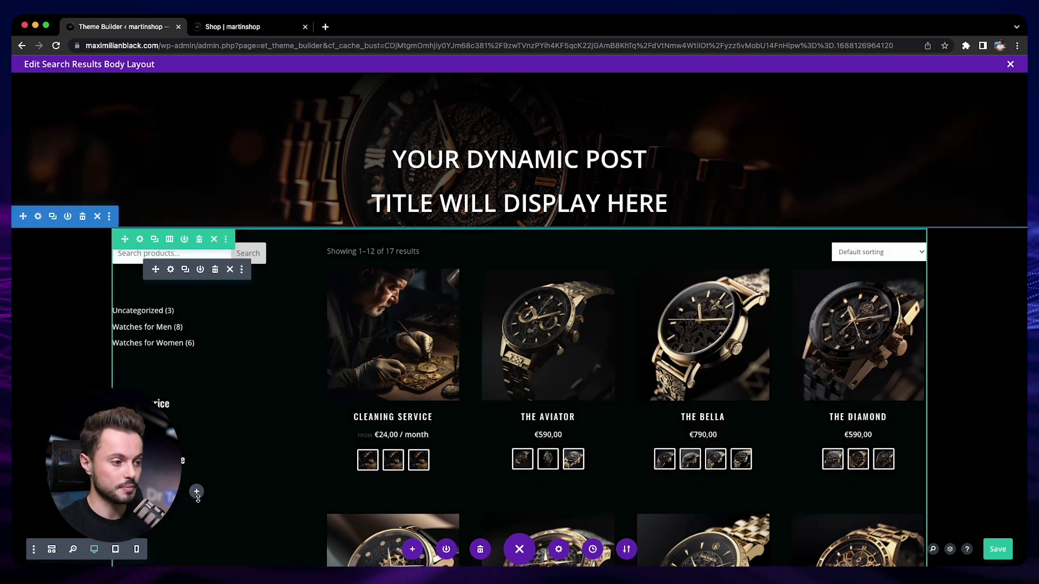
# - Insert a Search module beneath the Sidebar module in the Search Results body, keeping its default settings
pyautogui.click(197, 492)
pyautogui.write('earch')
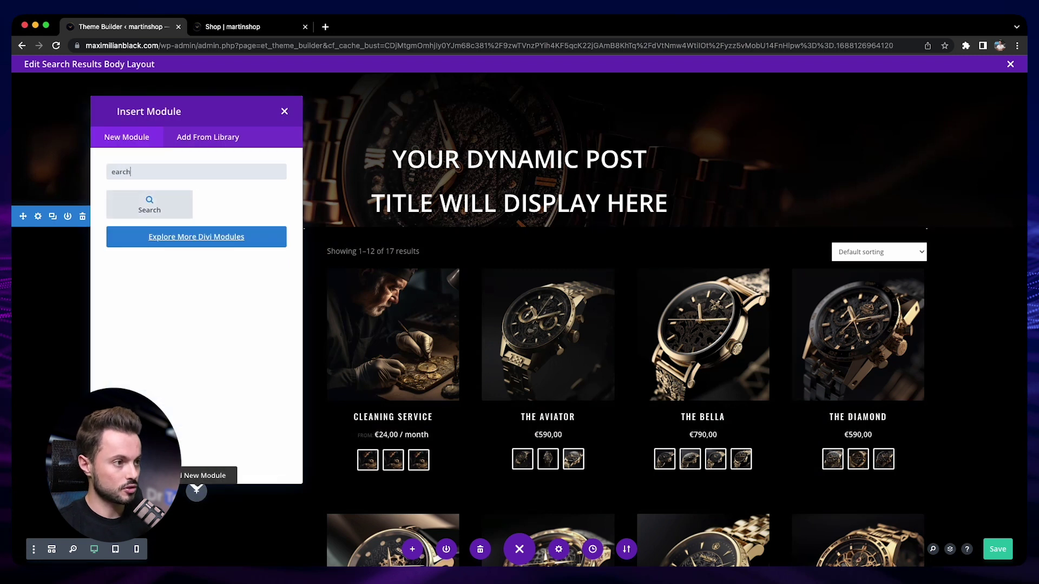
pyautogui.press('BackSpace')
pyautogui.press('BackSpace')
pyautogui.press('BackSpace')
pyautogui.press('BackSpace')
pyautogui.press('BackSpace')
pyautogui.write('seac')
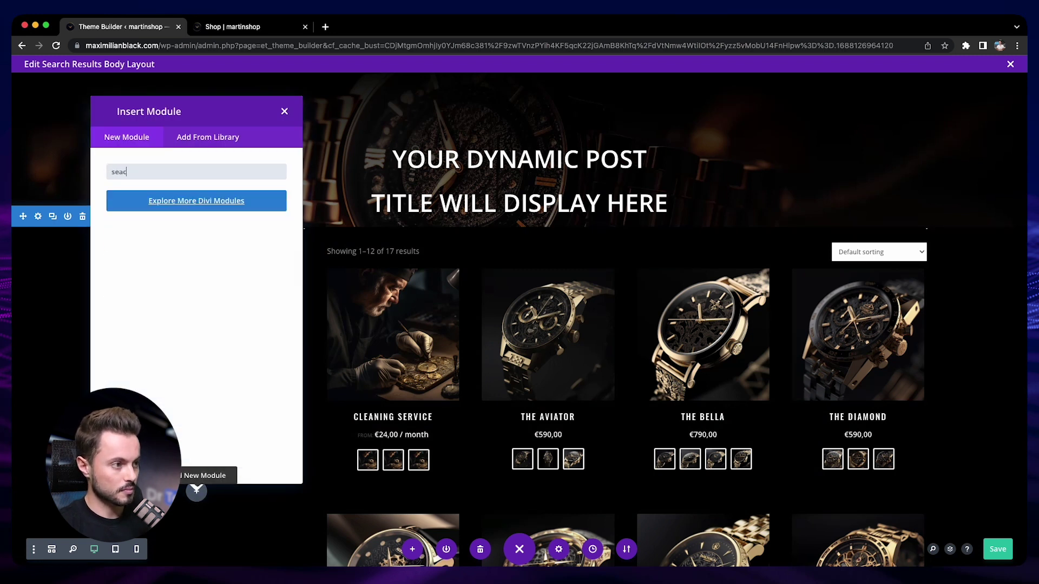
pyautogui.press('BackSpace')
pyautogui.press('BackSpace')
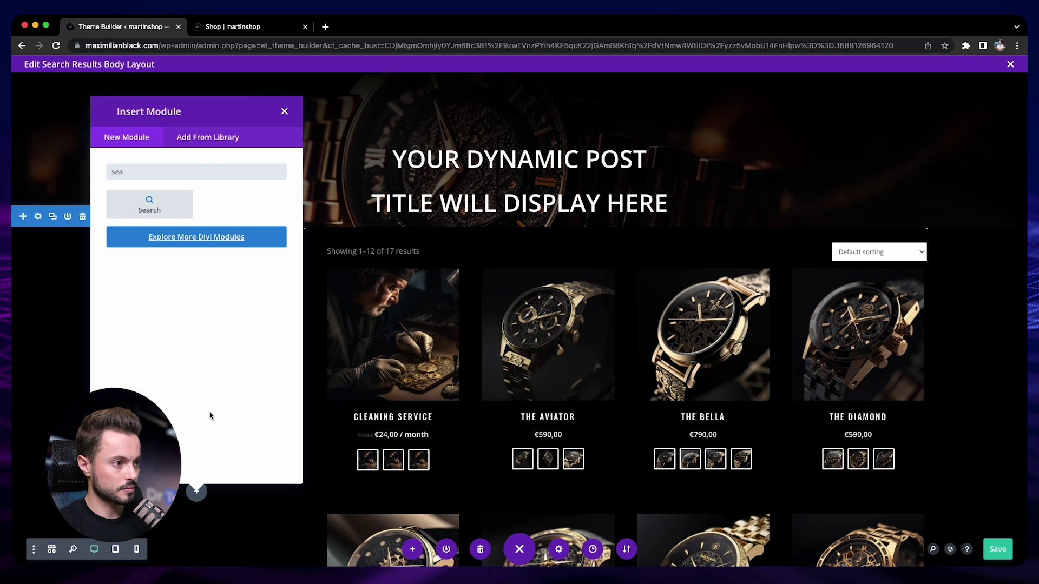
pyautogui.click(150, 205)
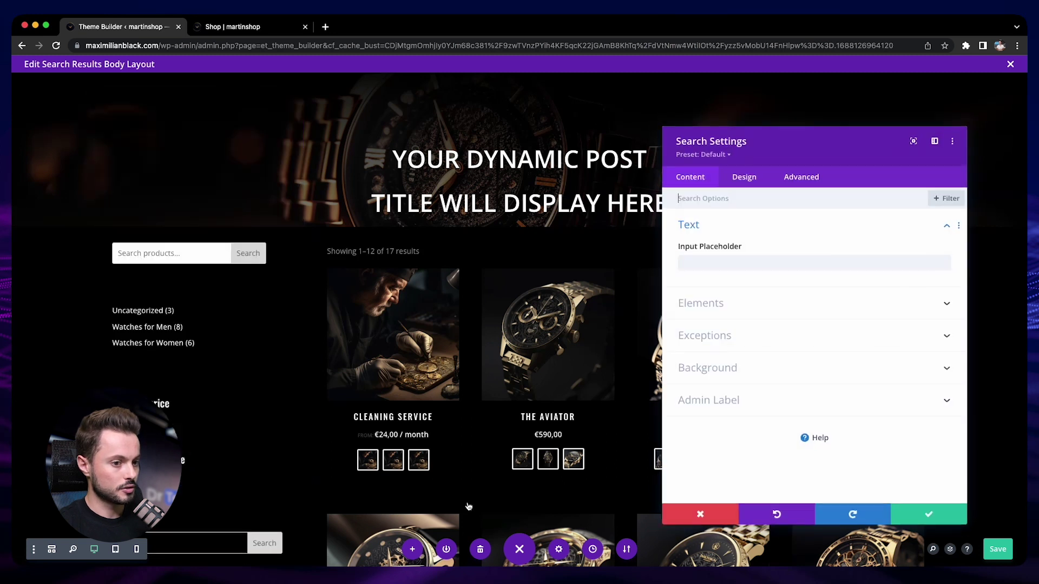
pyautogui.click(920, 516)
# - Move the new Search module above the Sidebar module and save the Search Results layout
pyautogui.scroll(-1, 172, 519)
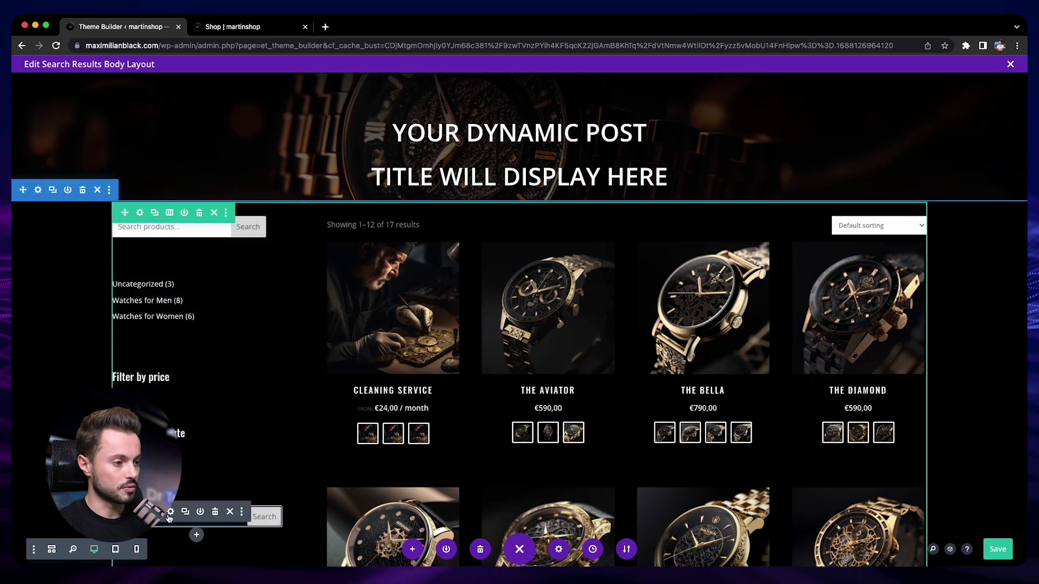
pyautogui.moveTo(176, 427); pyautogui.dragTo(187, 249)
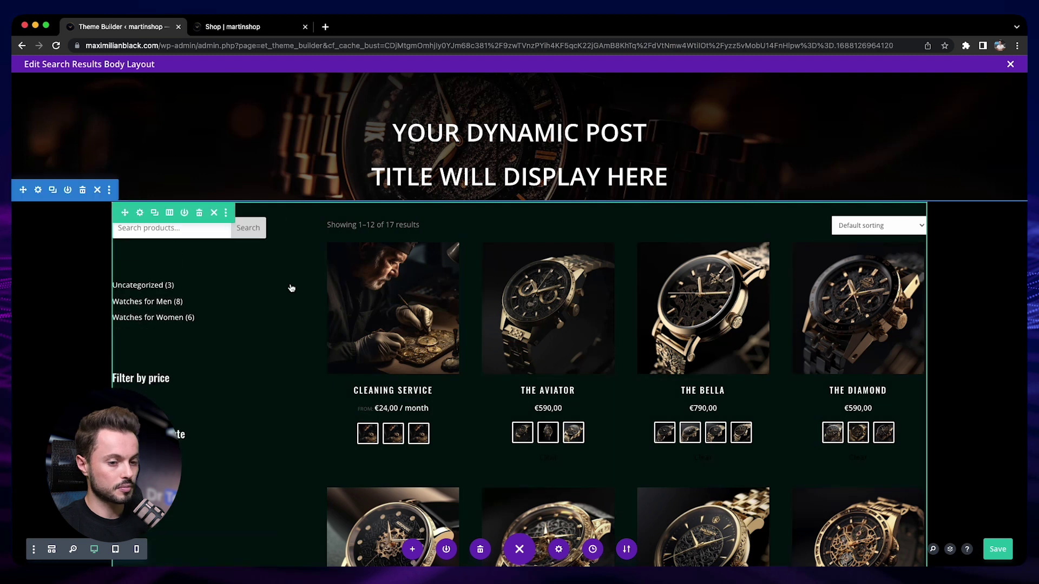
pyautogui.click(997, 549)
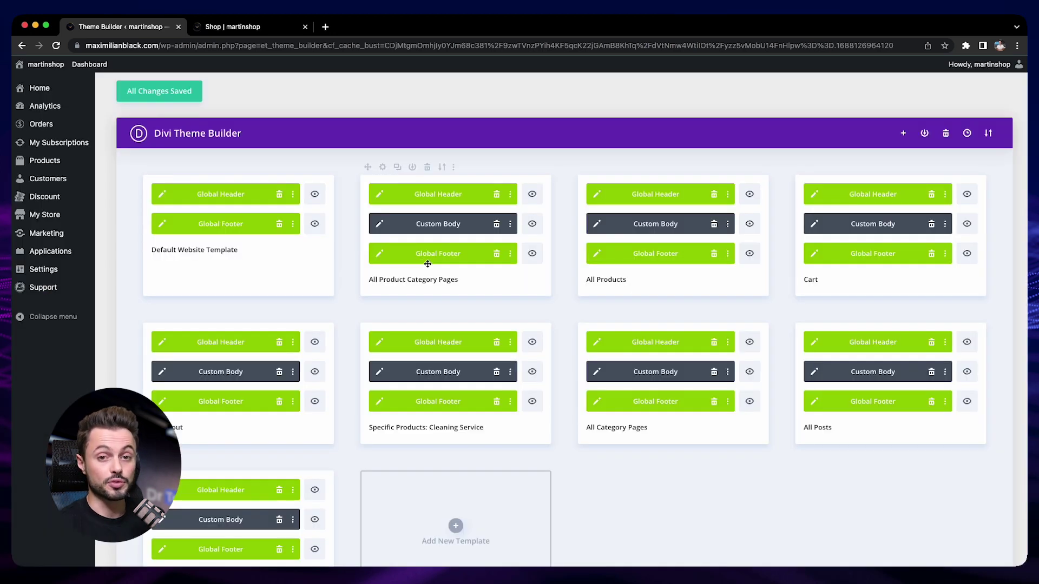
# - Open the All Product Category Pages custom body and insert a Search module beneath its Sidebar module
pyautogui.click(380, 224)
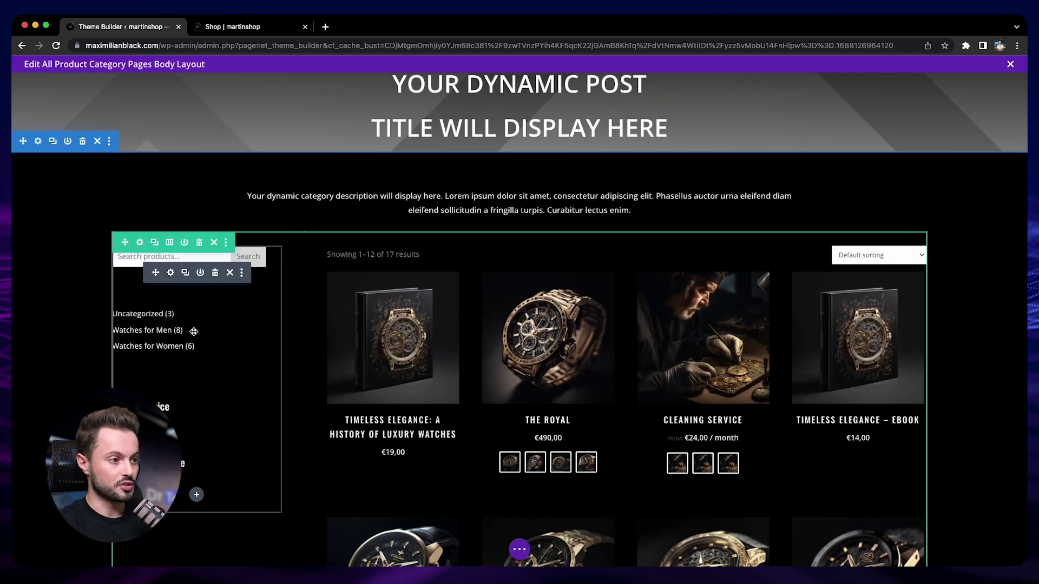
pyautogui.click(196, 495)
pyautogui.write('s')
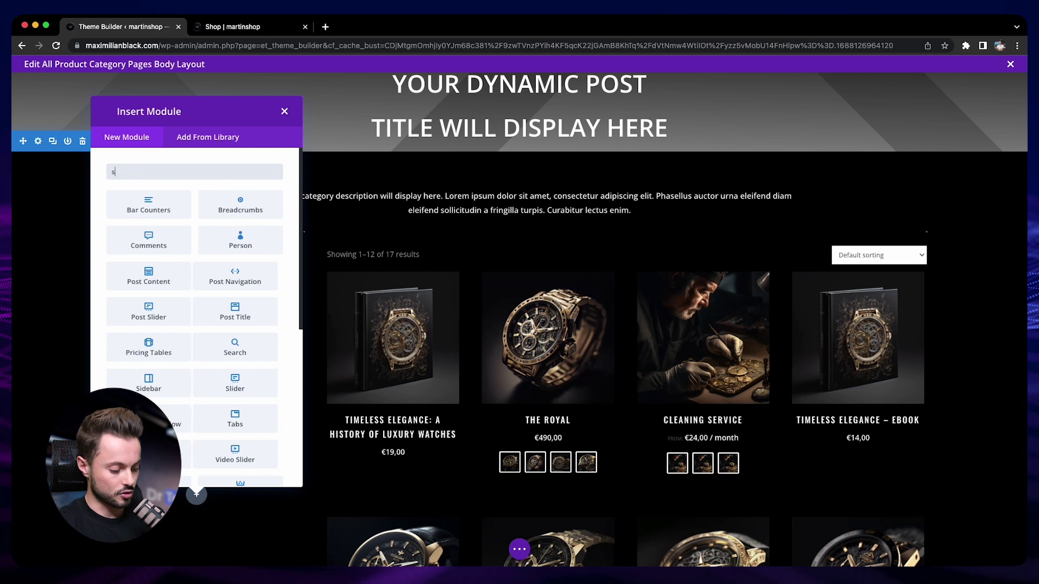
pyautogui.write('earch')
pyautogui.click(132, 204)
pyautogui.press('Escape')
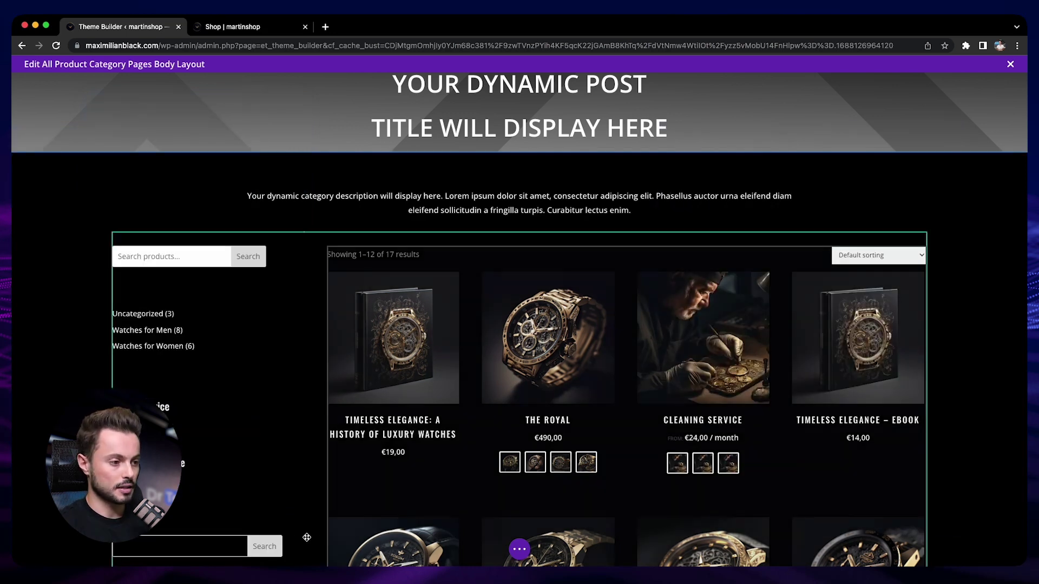
# - Move the category layout's Search module above the Sidebar module, then save and close the layout
pyautogui.moveTo(157, 540); pyautogui.dragTo(179, 268)
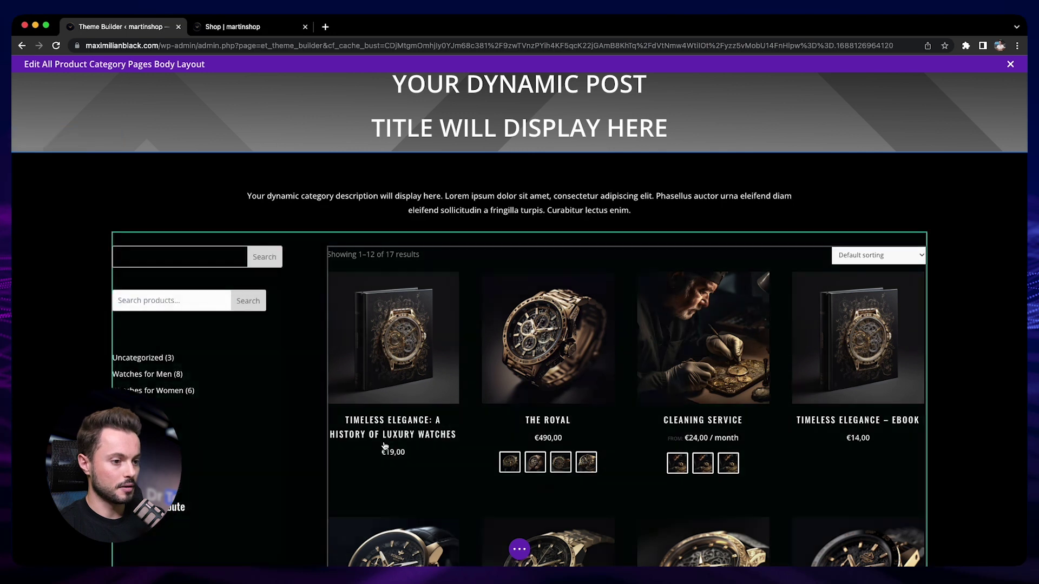
pyautogui.click(520, 549)
pyautogui.click(996, 550)
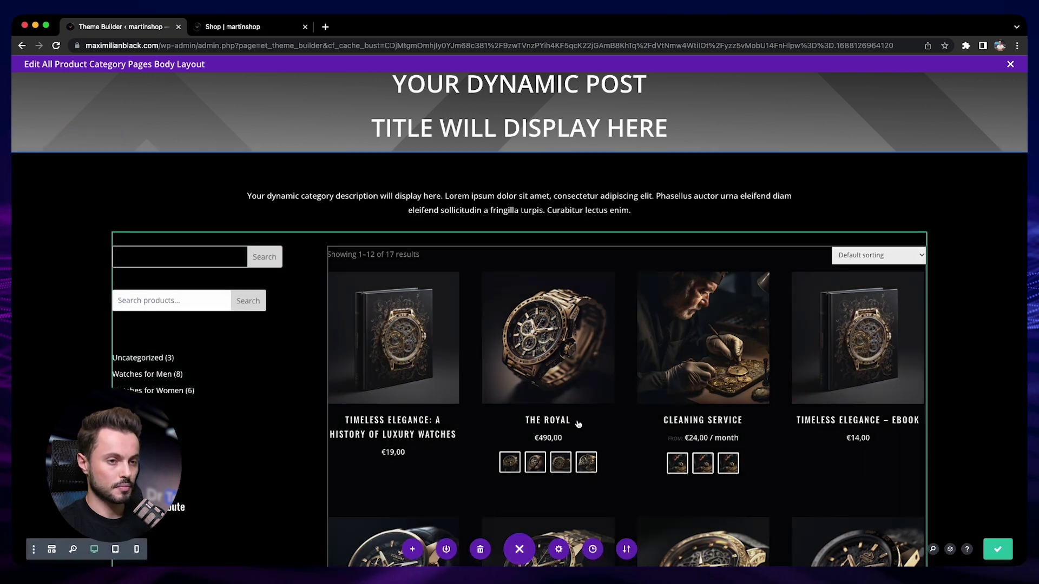
pyautogui.click(1010, 64)
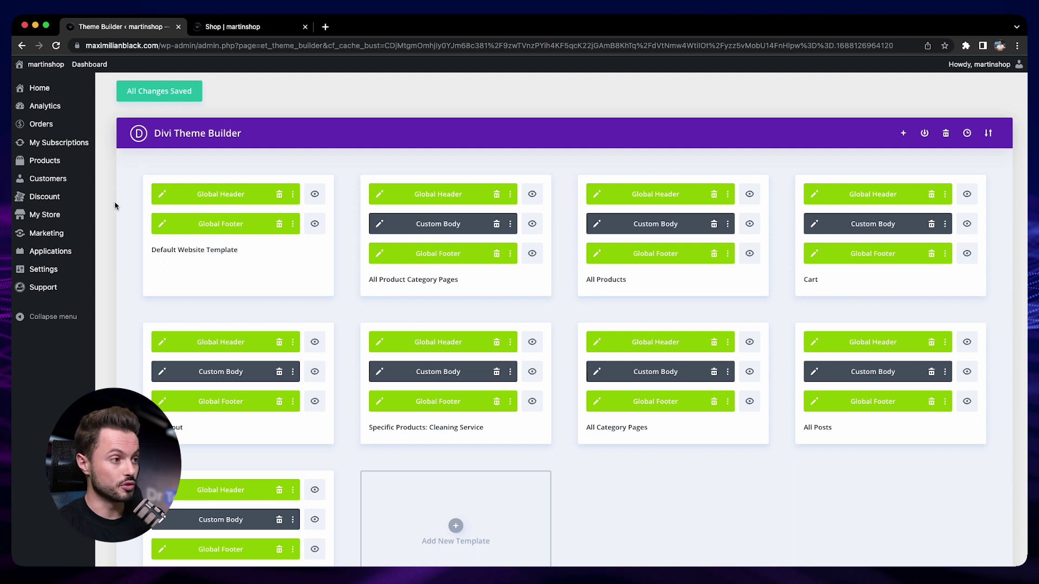
# - Remove the Product Search block from the Sidebar widget area in My Store's Widgets and update the widgets
pyautogui.moveTo(81, 215)
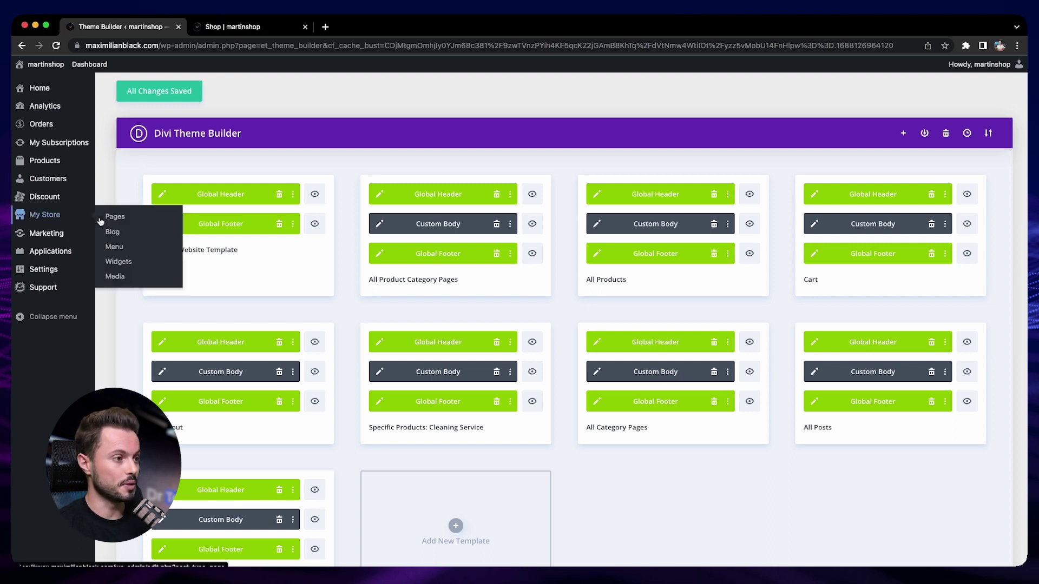
pyautogui.click(133, 262)
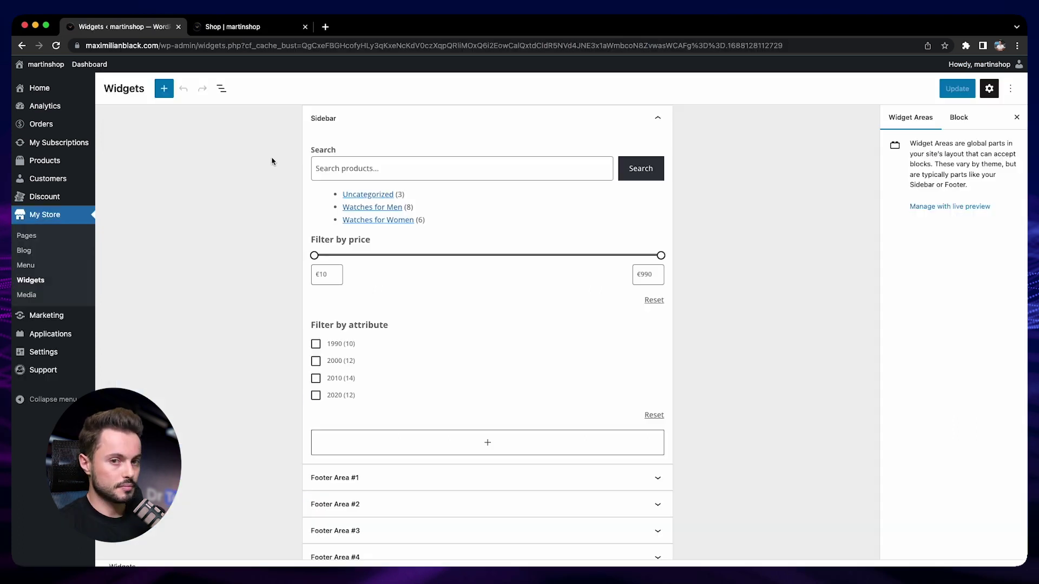
pyautogui.click(403, 159)
pyautogui.click(498, 132)
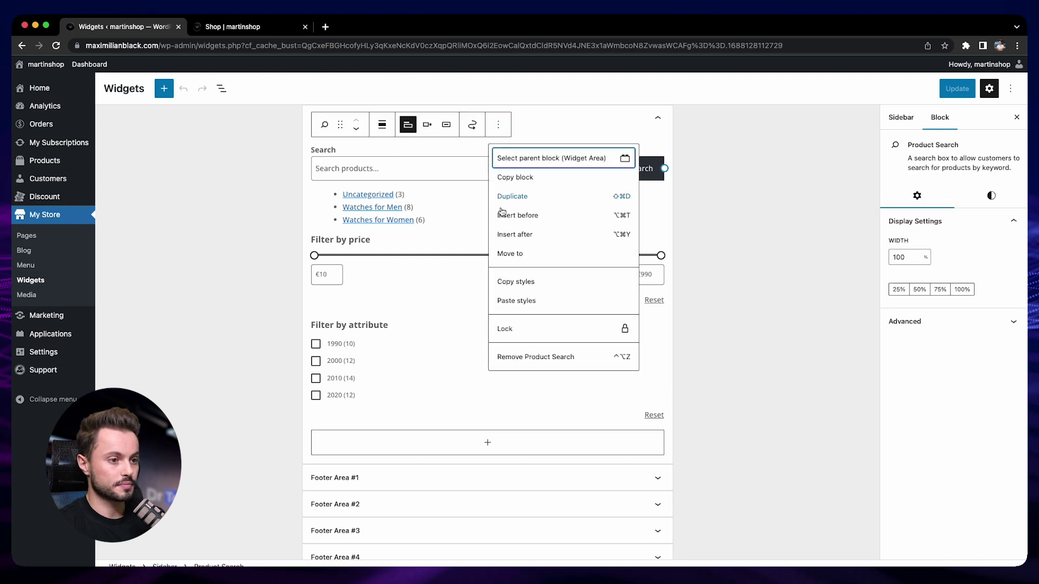
pyautogui.click(584, 357)
pyautogui.click(957, 91)
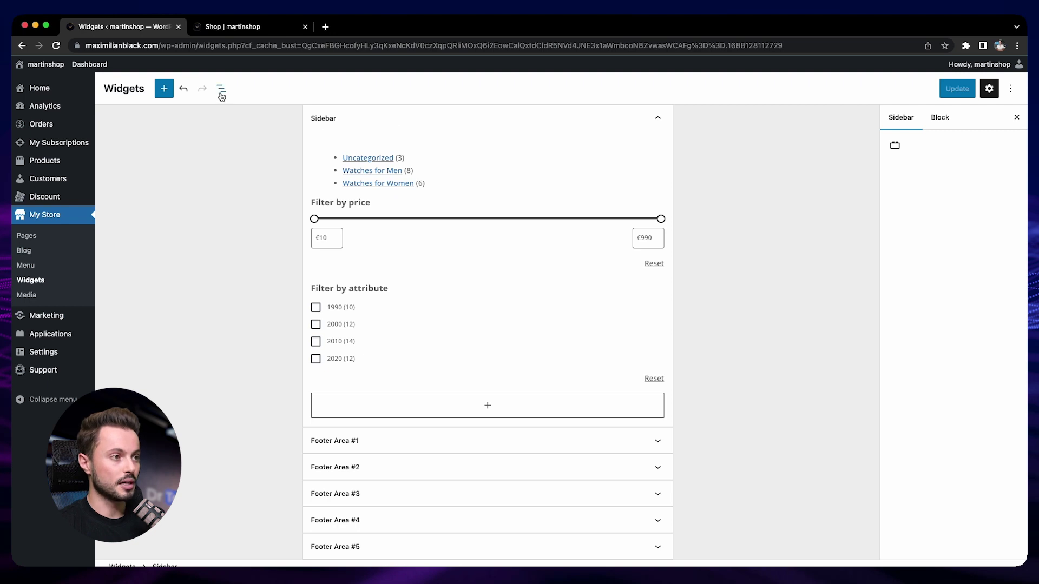
# - Switch to the store, open the Watches for Women category, and search for "watch" with its sidebar search module
pyautogui.click(273, 27)
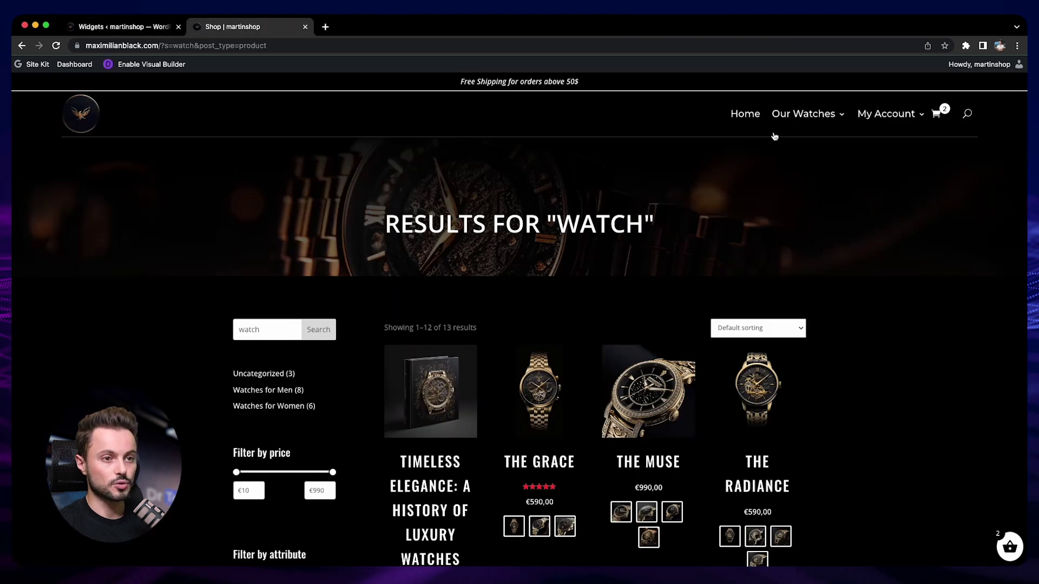
pyautogui.moveTo(818, 114)
pyautogui.click(818, 163)
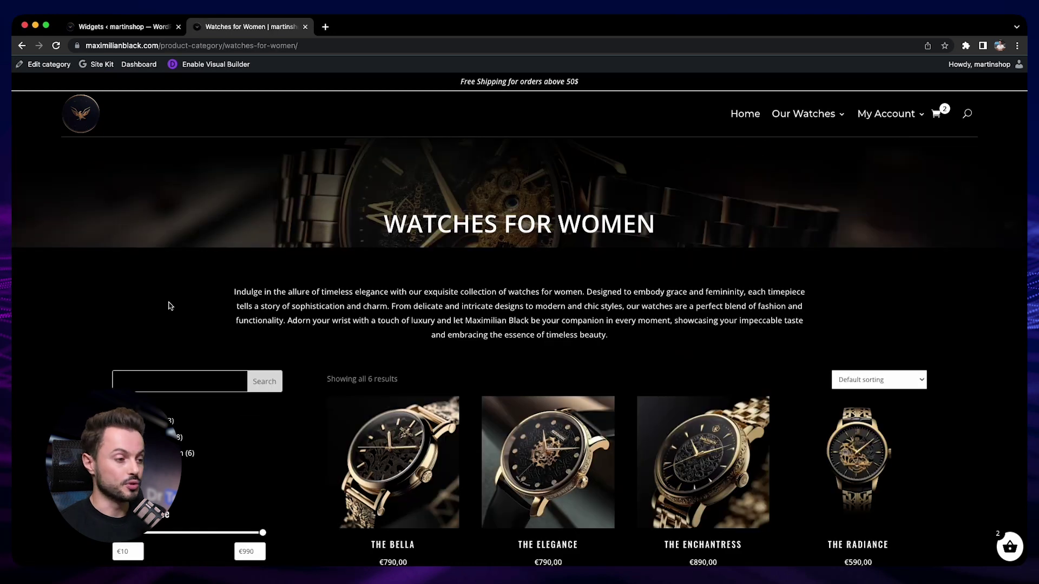
pyautogui.click(174, 379)
pyautogui.write('watc')
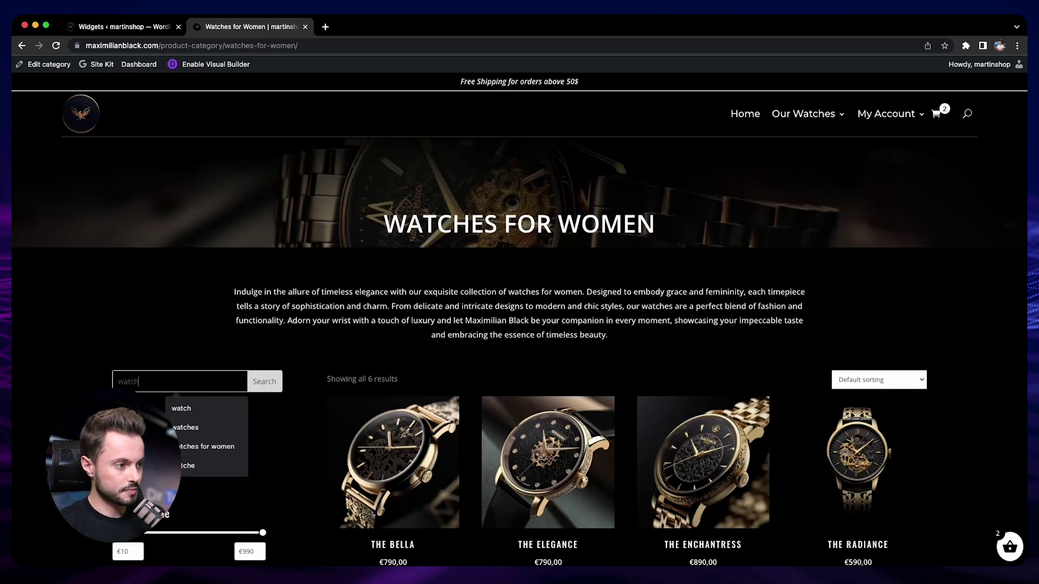
pyautogui.write('h')
pyautogui.click(265, 381)
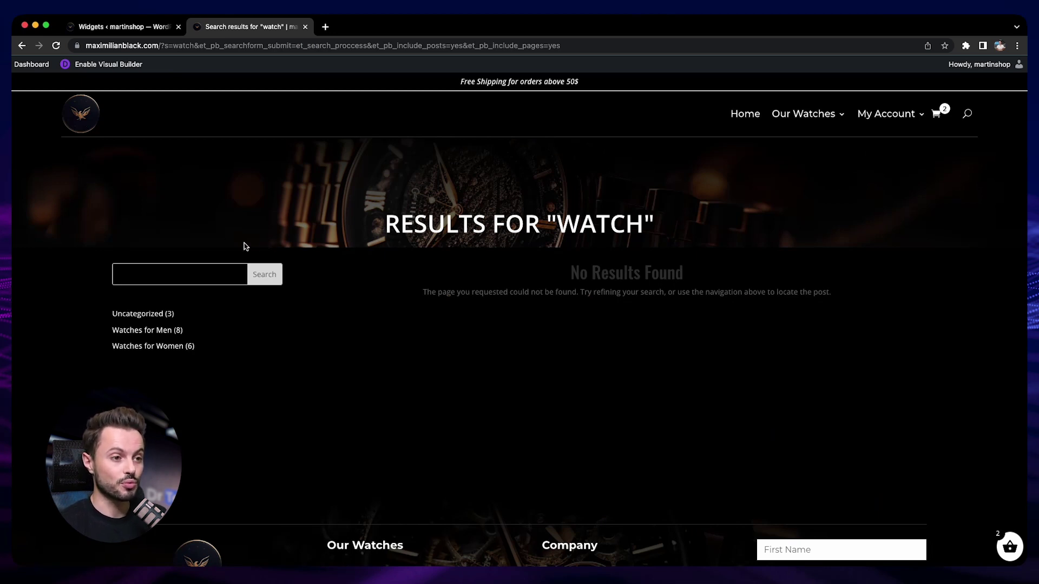
# - Search all available applications in the WordPress dashboard for "search" and activate WP Extended Search
pyautogui.click(122, 32)
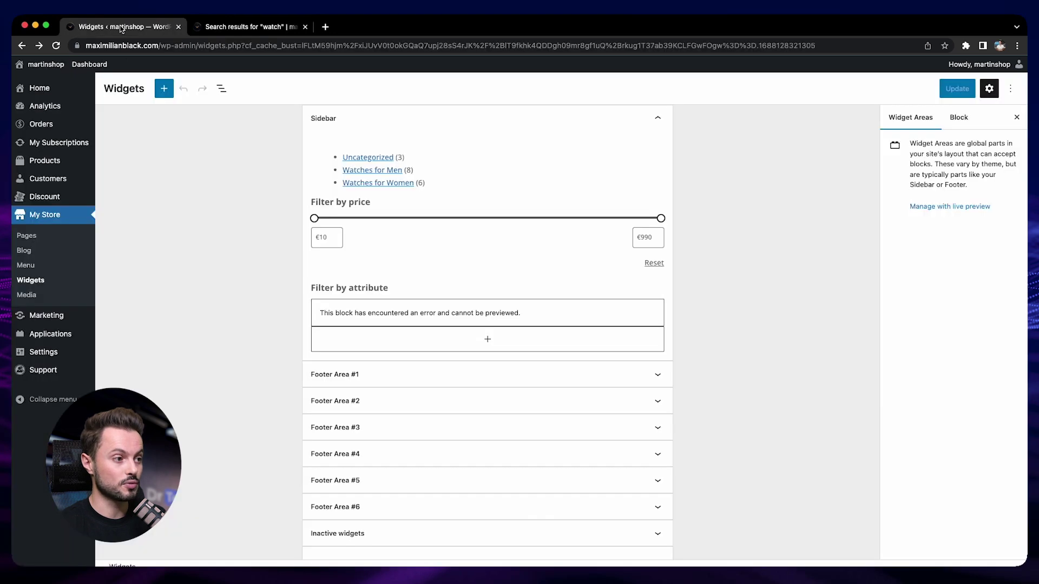
pyautogui.moveTo(74, 343)
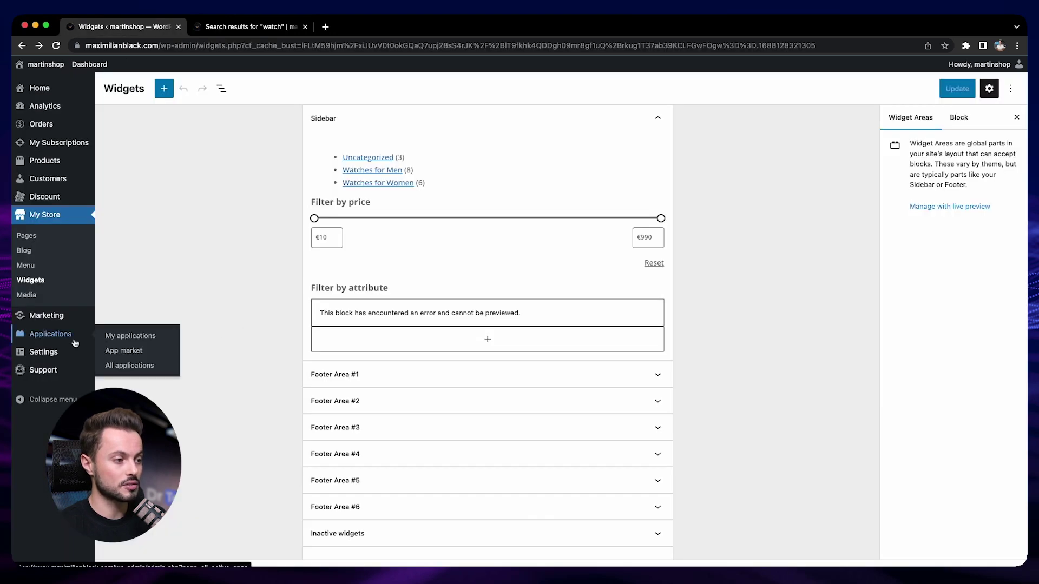
pyautogui.click(149, 368)
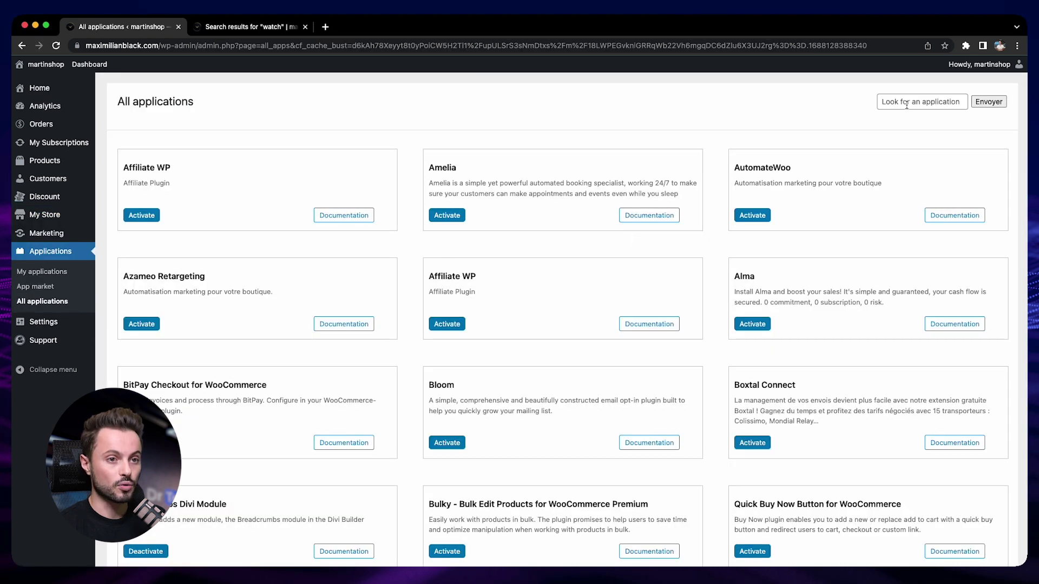
pyautogui.click(907, 105)
pyautogui.write('search')
pyautogui.press('Return')
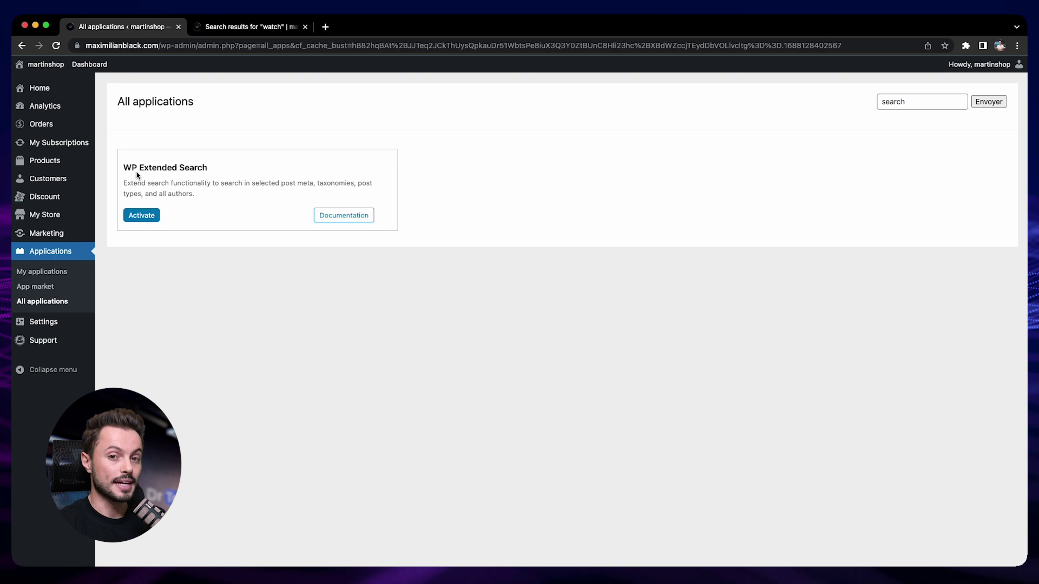
pyautogui.click(138, 216)
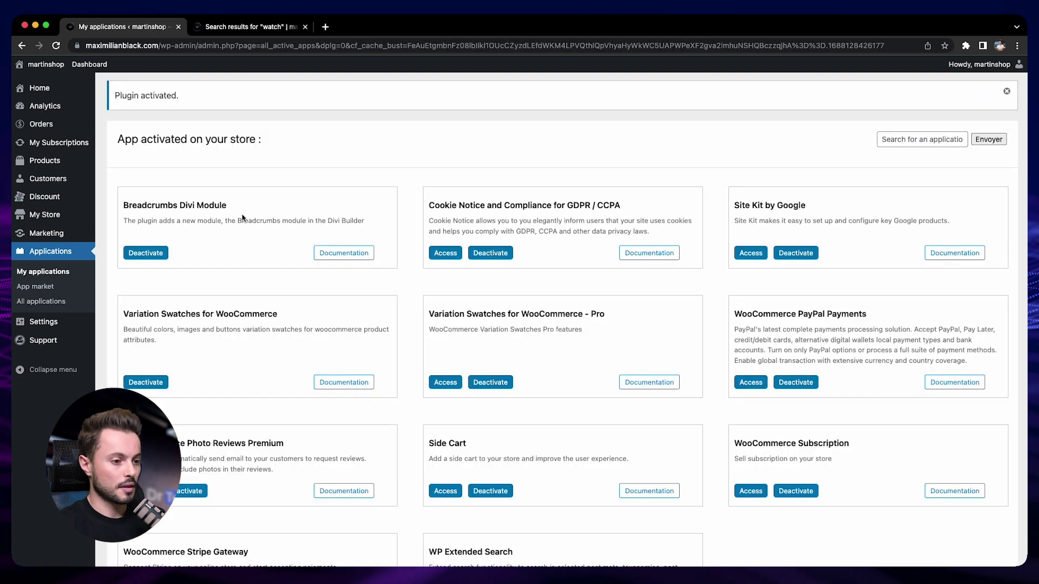
# - In the WP Extended Search settings, replace the Posts and Pages post types with Products and save the changes
pyautogui.scroll(-2, 242, 218)
pyautogui.click(445, 513)
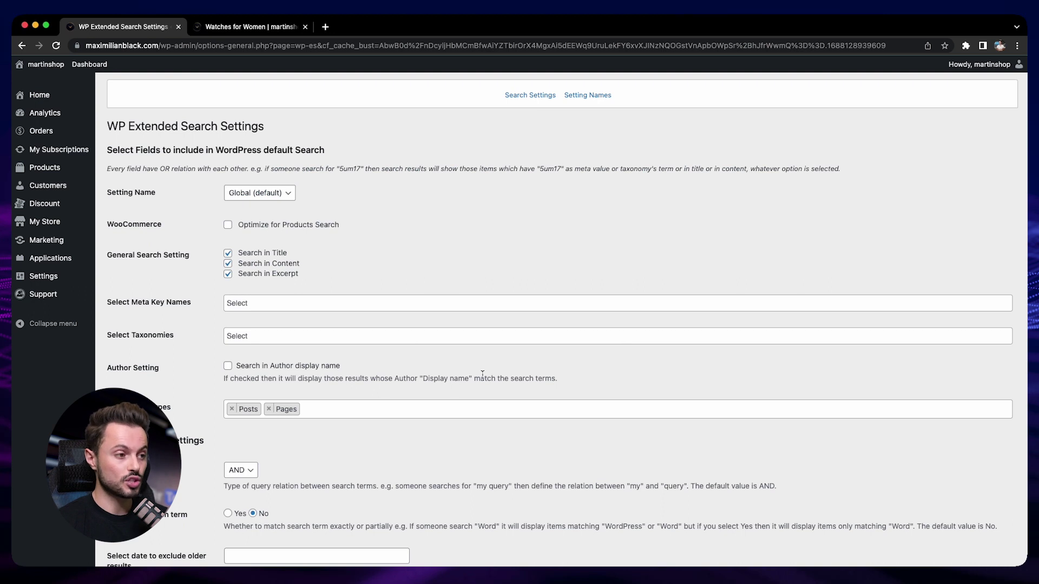
pyautogui.click(232, 409)
pyautogui.click(232, 410)
pyautogui.click(239, 407)
pyautogui.write('pro')
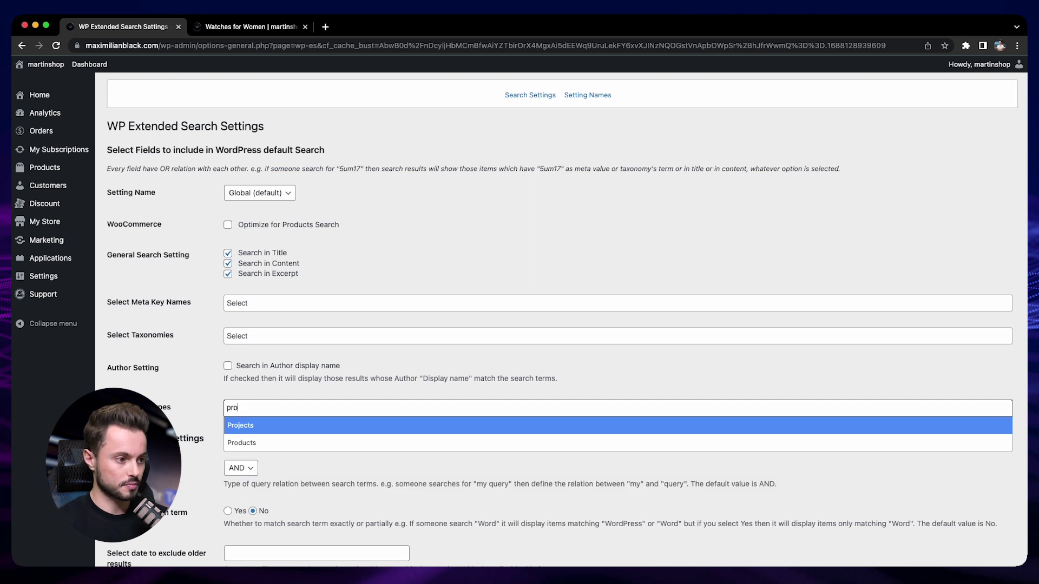
pyautogui.click(248, 439)
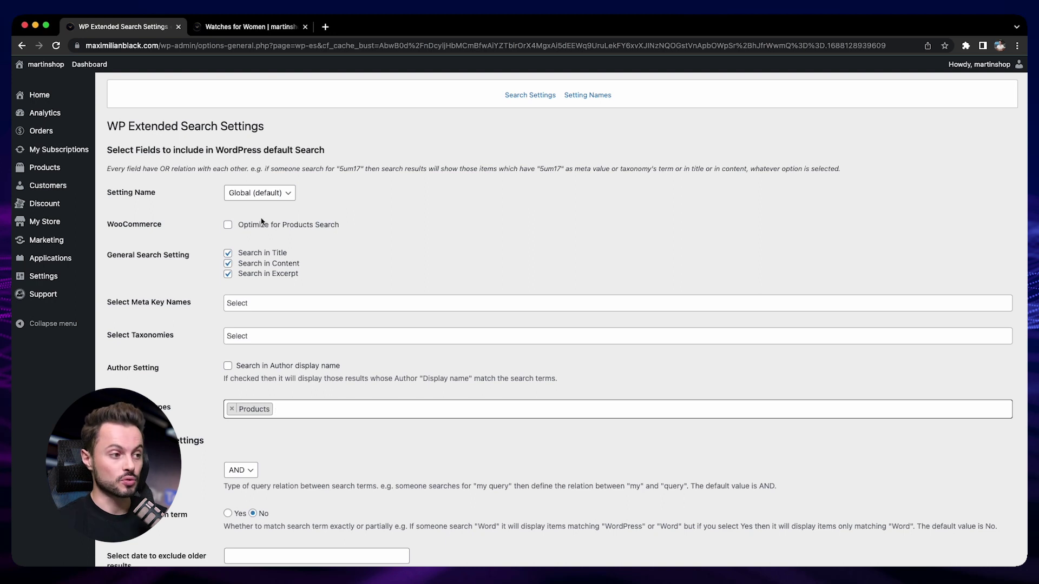
pyautogui.scroll(-3, 269, 420)
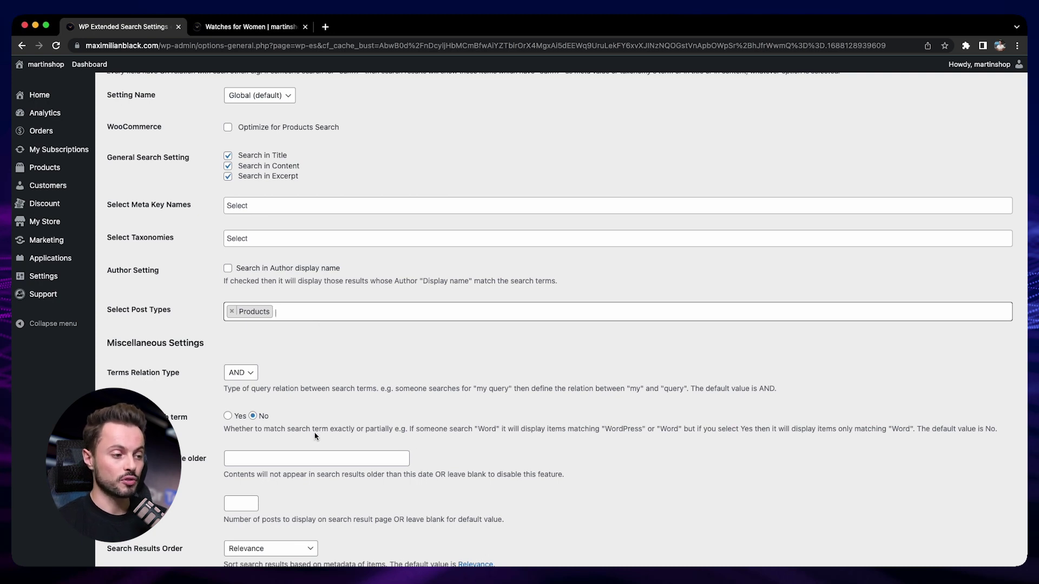
pyautogui.scroll(-3, 313, 436)
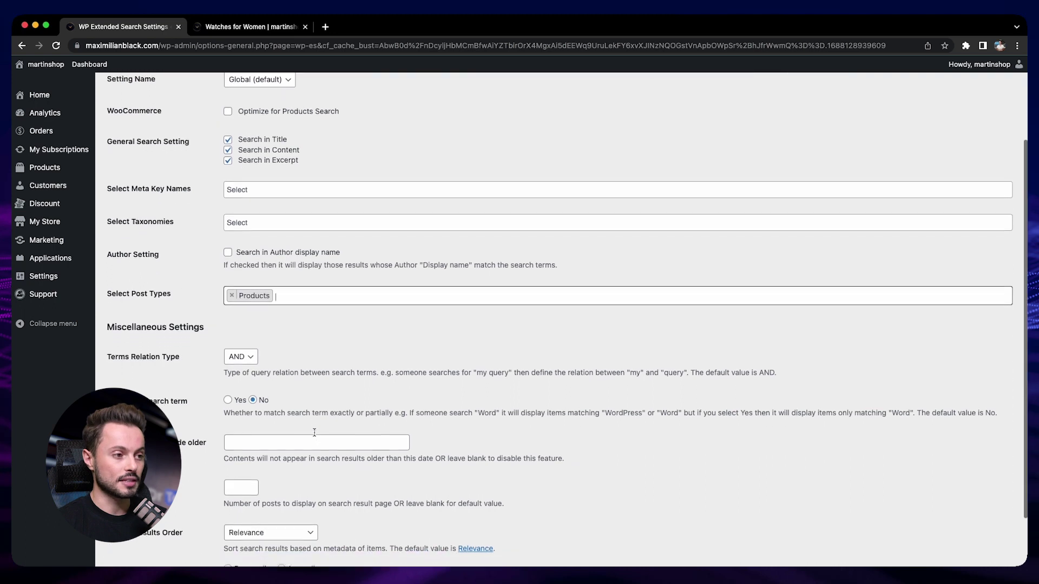
pyautogui.click(159, 532)
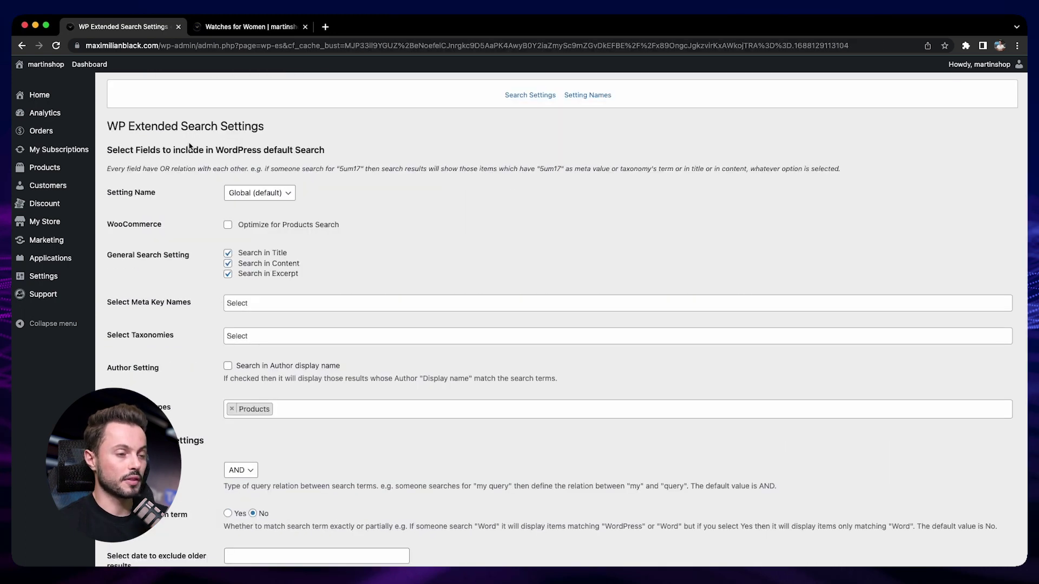
# - Switch to the store, search for "watch" from the Watches for Women category page, and examine the products on the results page
pyautogui.click(246, 32)
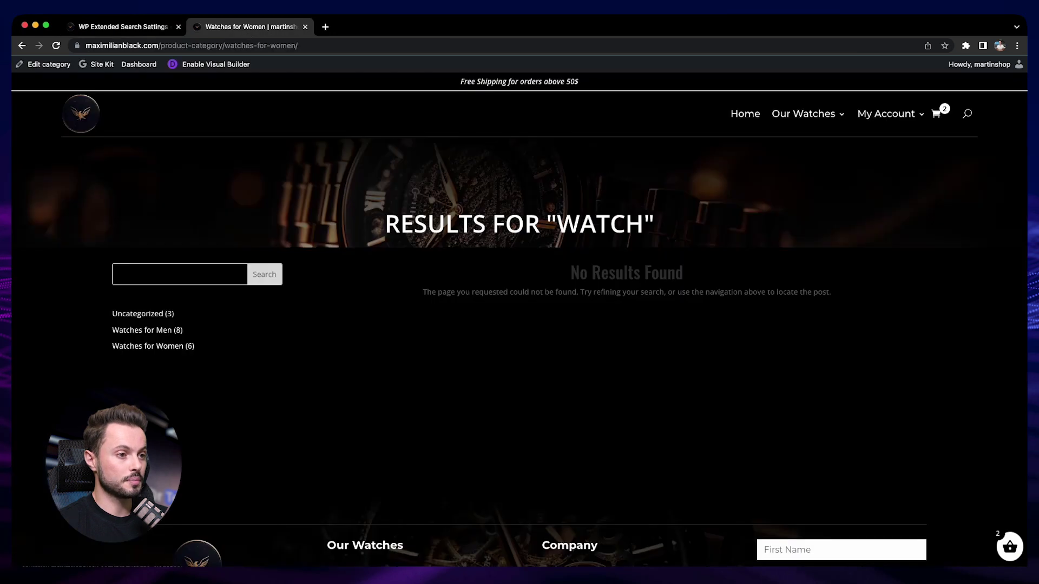
pyautogui.click(823, 157)
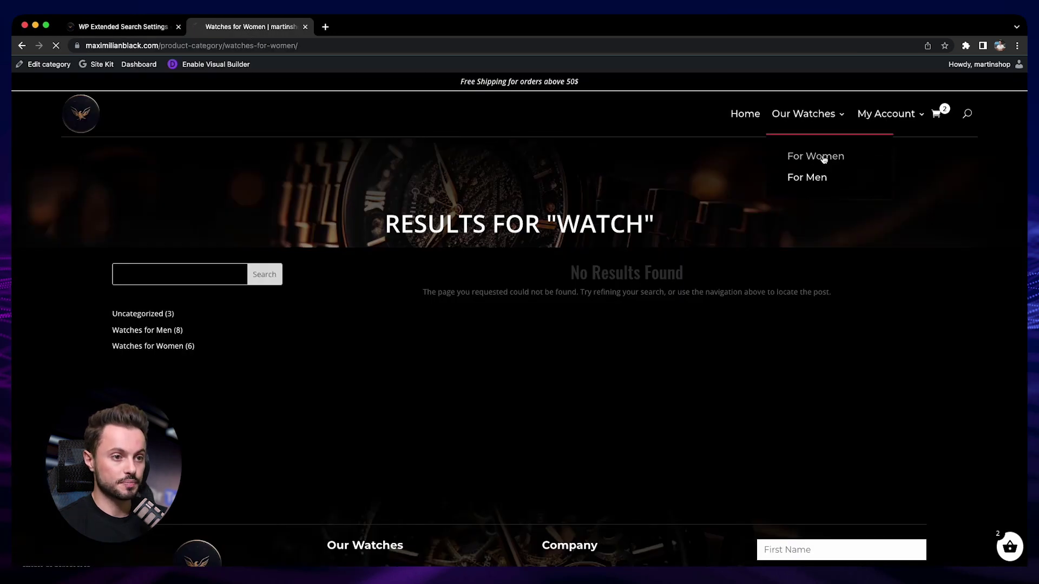
pyautogui.click(188, 379)
pyautogui.click(212, 405)
pyautogui.click(265, 381)
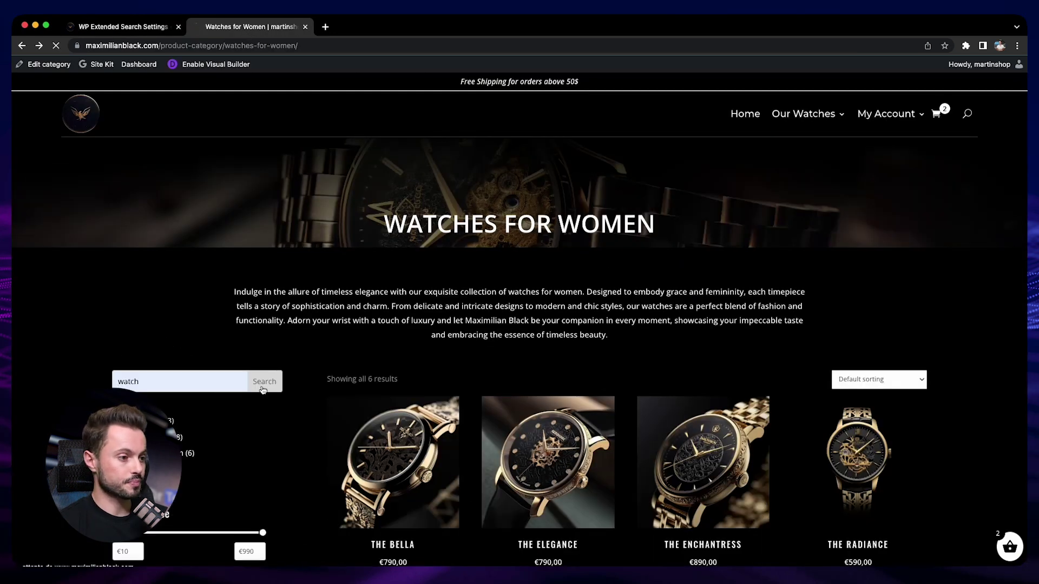
pyautogui.scroll(-1, 961, 382)
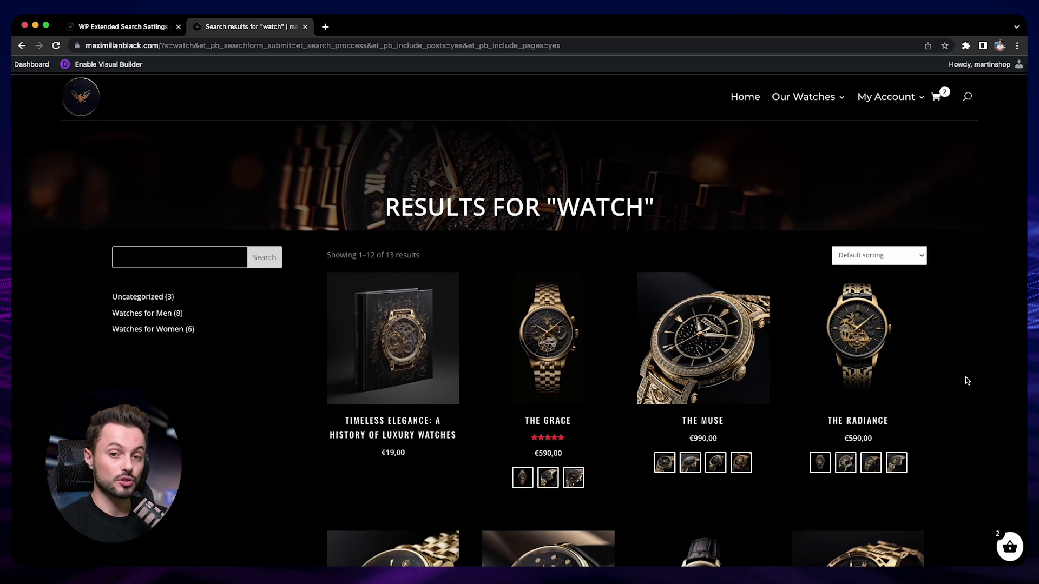
pyautogui.scroll(-3, 957, 378)
pyautogui.scroll(4, 957, 376)
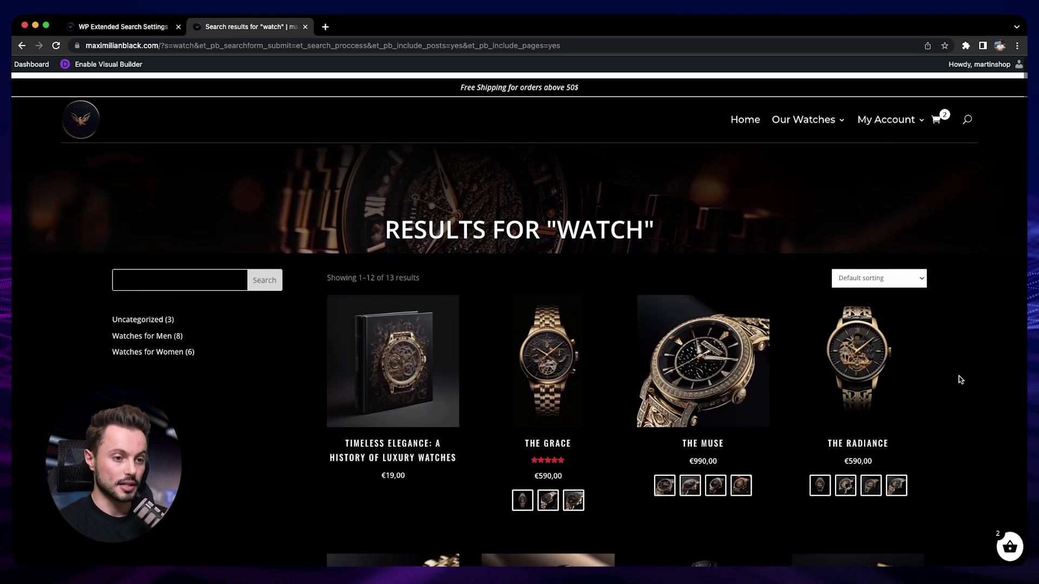